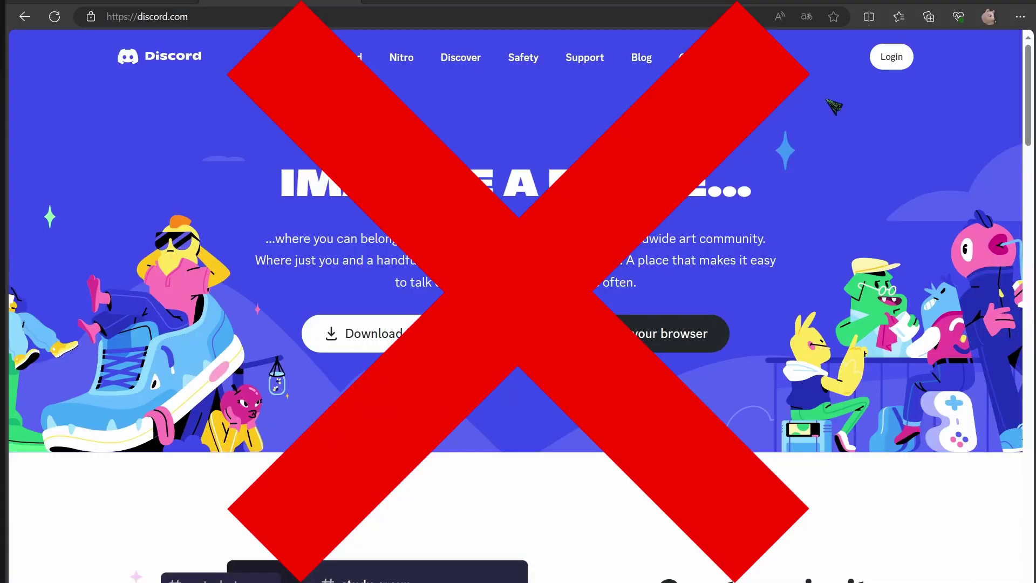
Scroll the Discord Midjourney channel before moving on to the Aitubo homepage
scroll(851, 335, down, 6)
scroll(858, 372, down, 4)
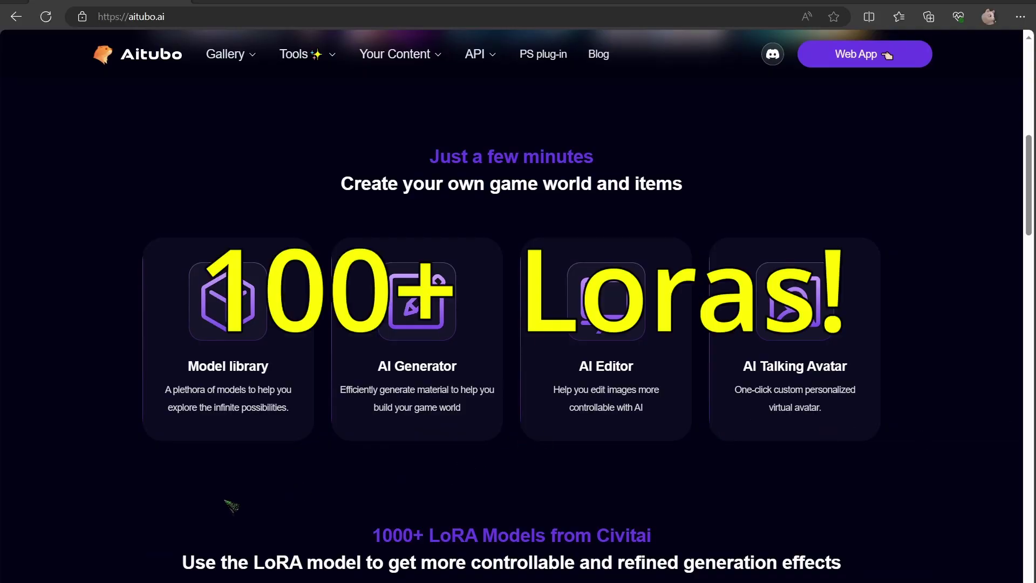
Scroll the Aitubo homepage and open the Models library in the web app
scroll(231, 506, down, 10)
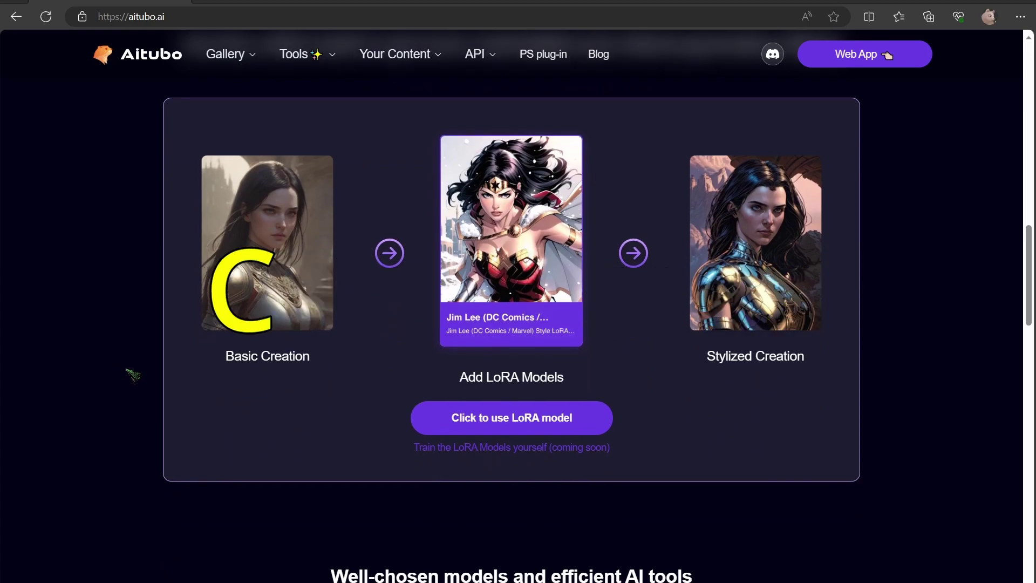
scroll(132, 374, down, 8)
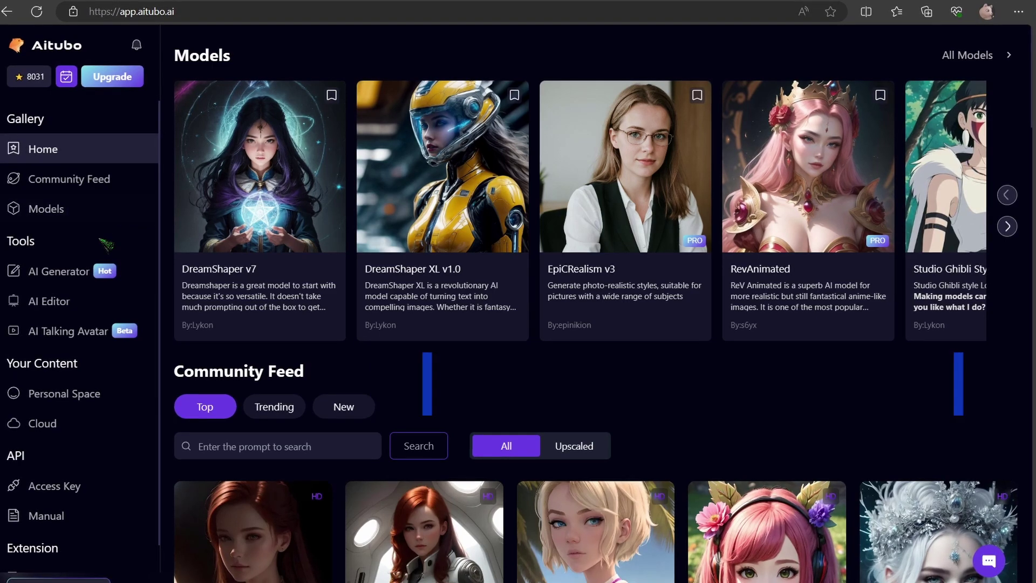
click(89, 209)
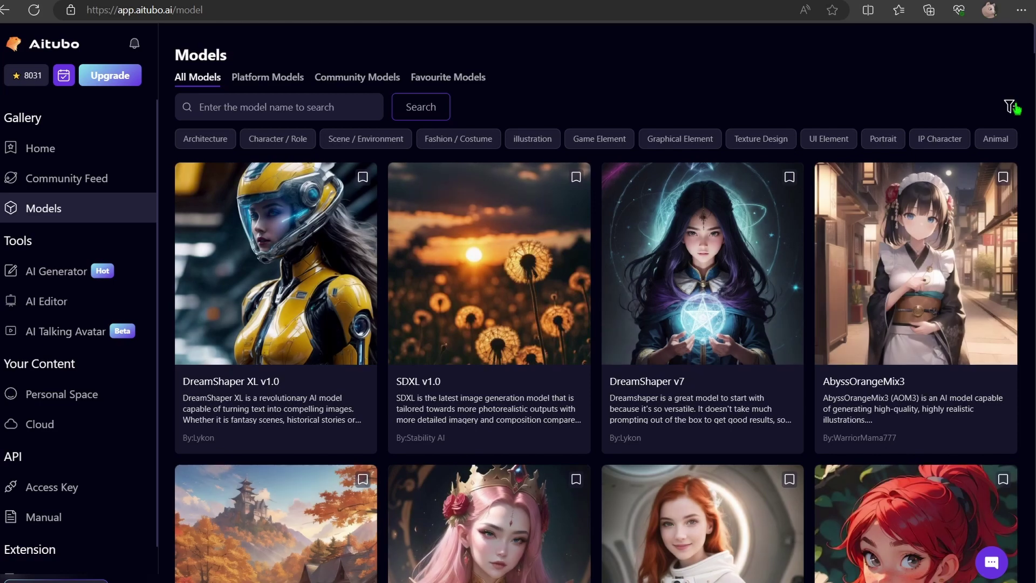
Filter the model library to checkpoint models and scroll through the results
click(1010, 106)
click(654, 176)
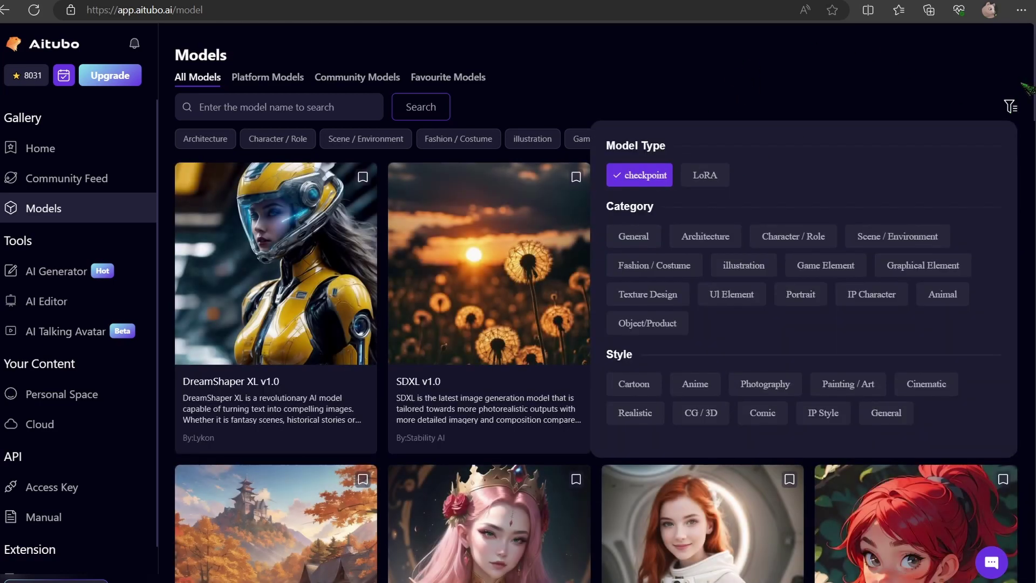
click(1009, 106)
scroll(849, 226, down, 2)
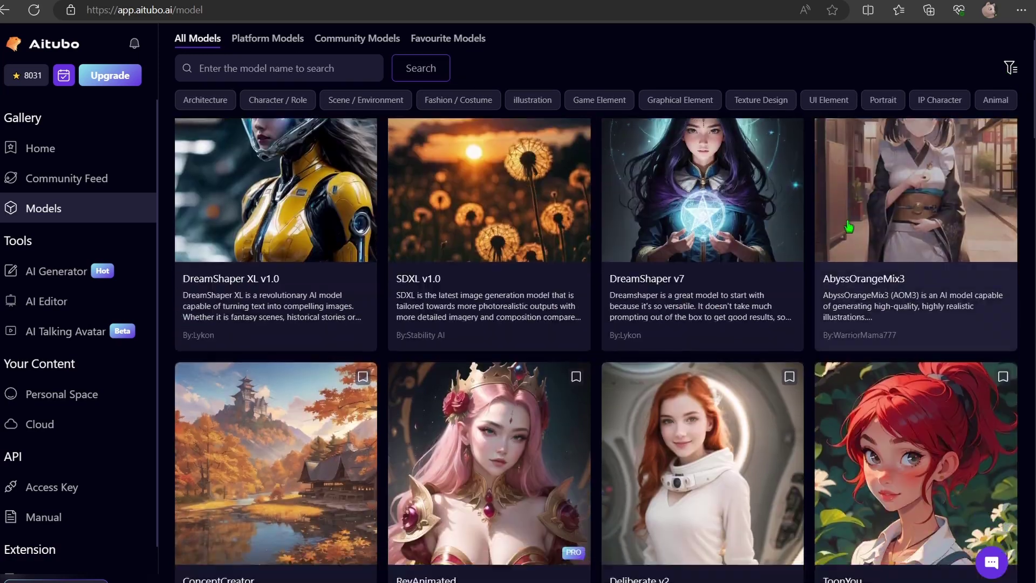
scroll(849, 226, down, 4)
scroll(762, 300, down, 4)
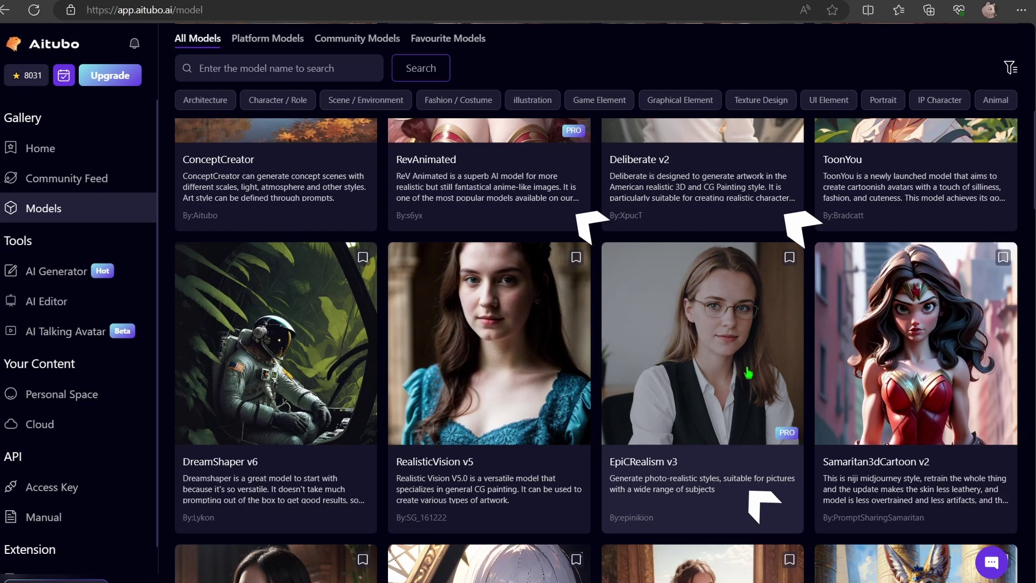
scroll(696, 388, down, 2)
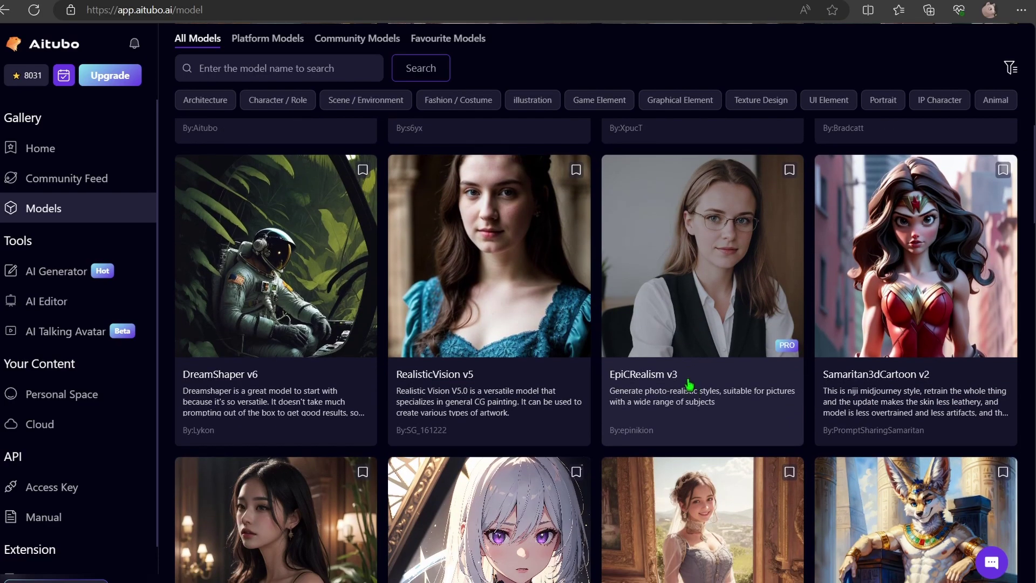
scroll(692, 397, up, 10)
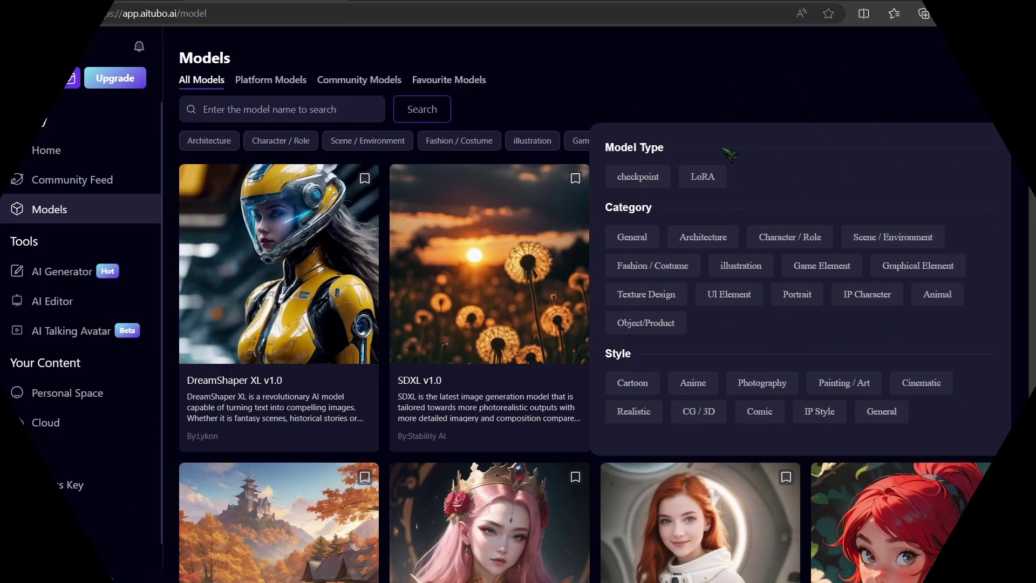
Filter to LoRA models and browse entries like Esthetic 90s style and SDXL Dragon Style
click(704, 176)
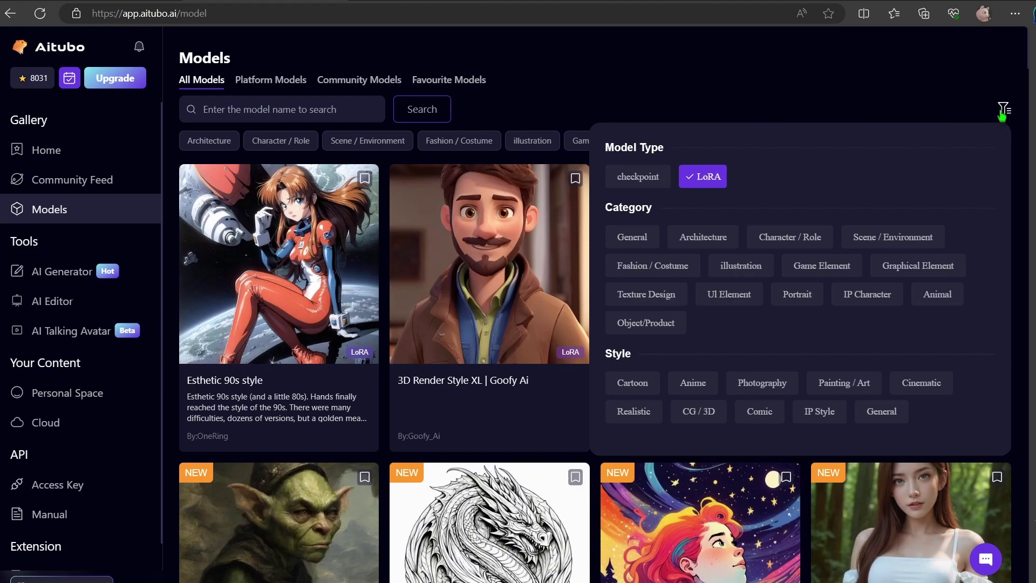
click(1001, 111)
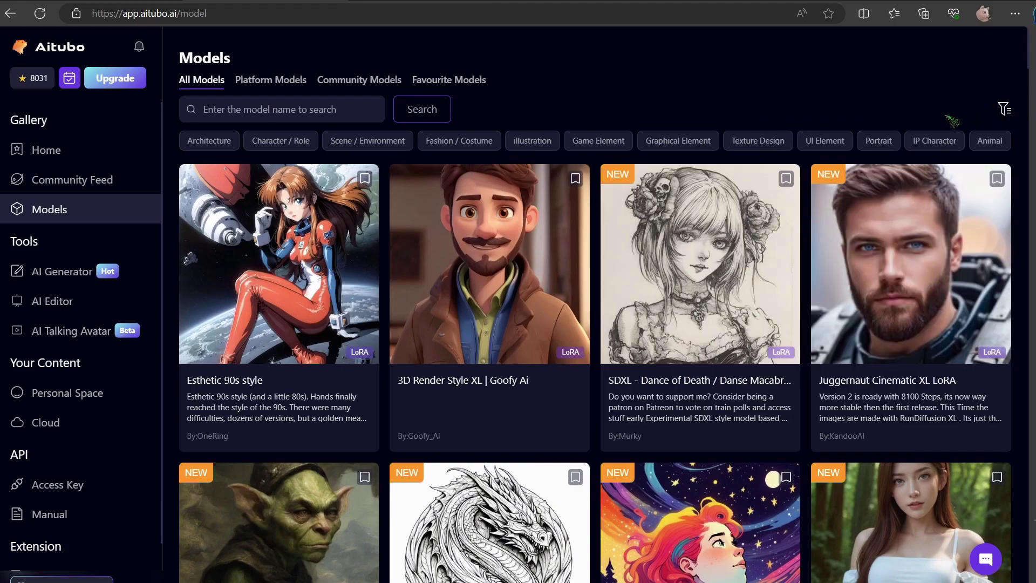
scroll(950, 377, down, 8)
scroll(954, 441, down, 12)
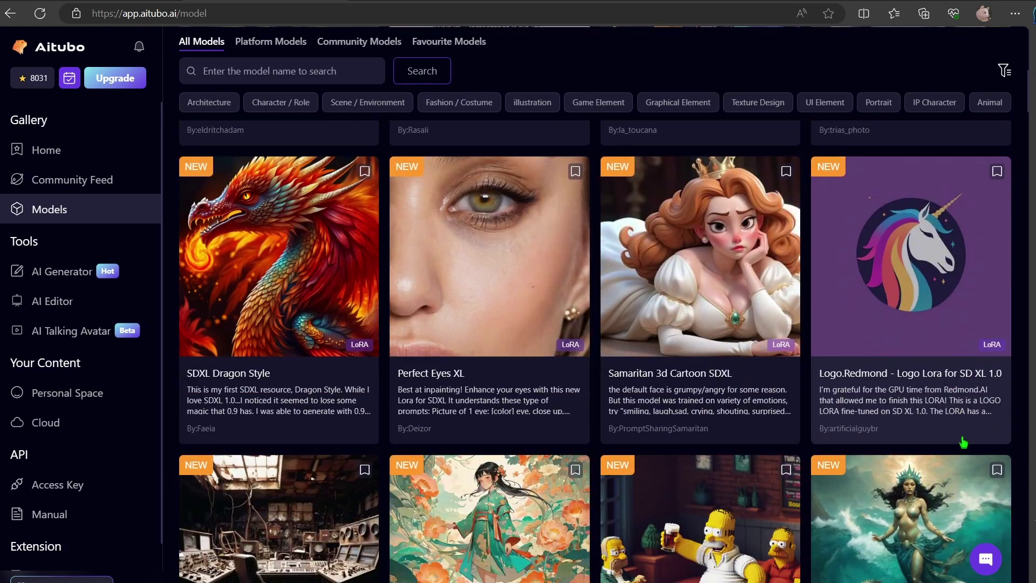
scroll(979, 458, down, 9)
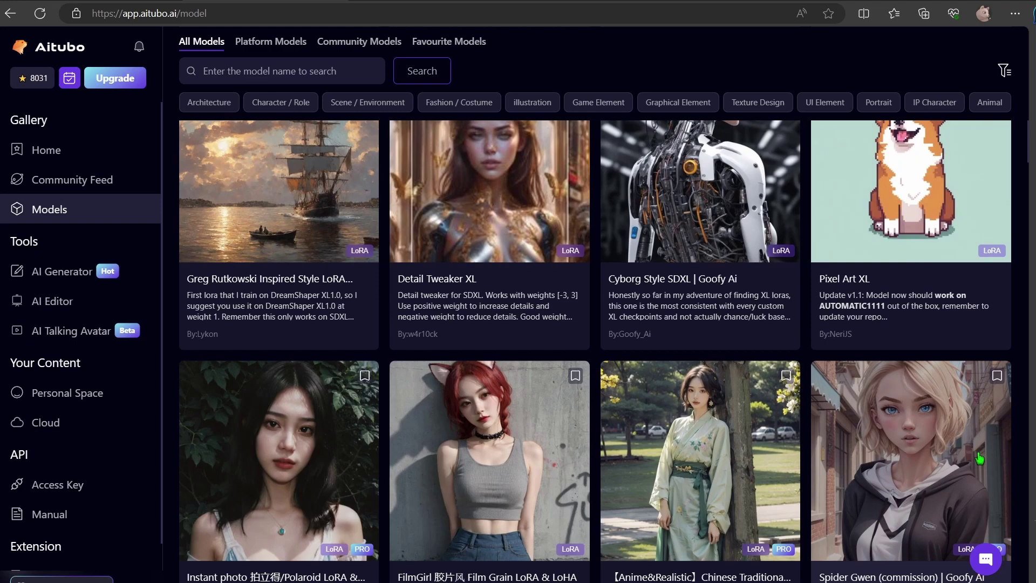
scroll(964, 473, down, 9)
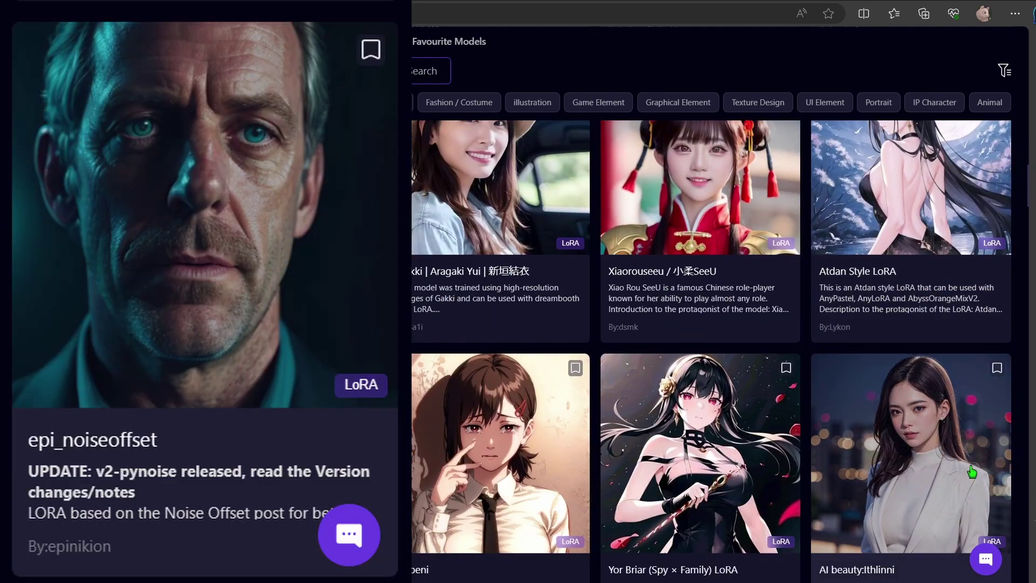
scroll(519, 351, down, 12)
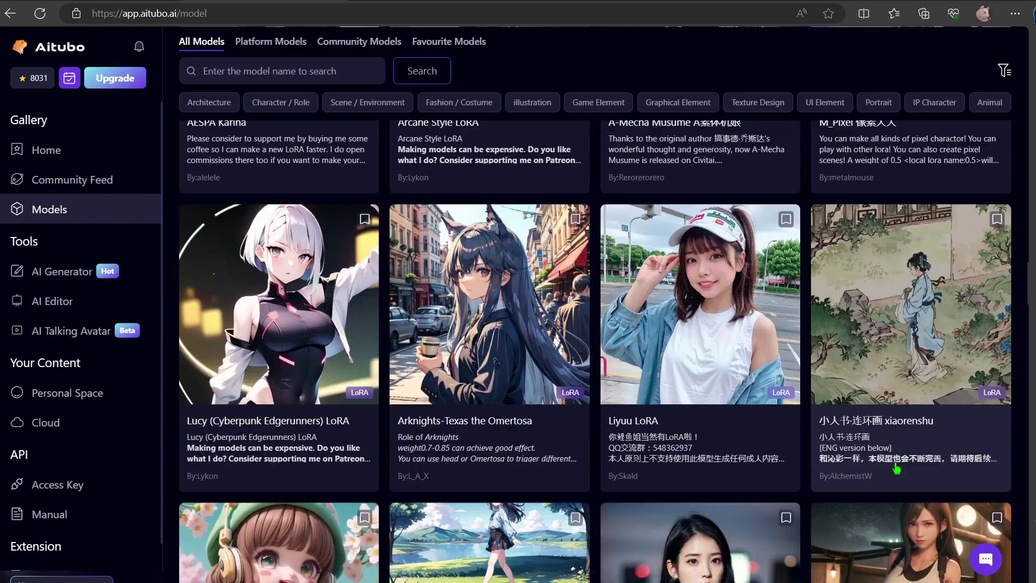
scroll(291, 405, up, 20)
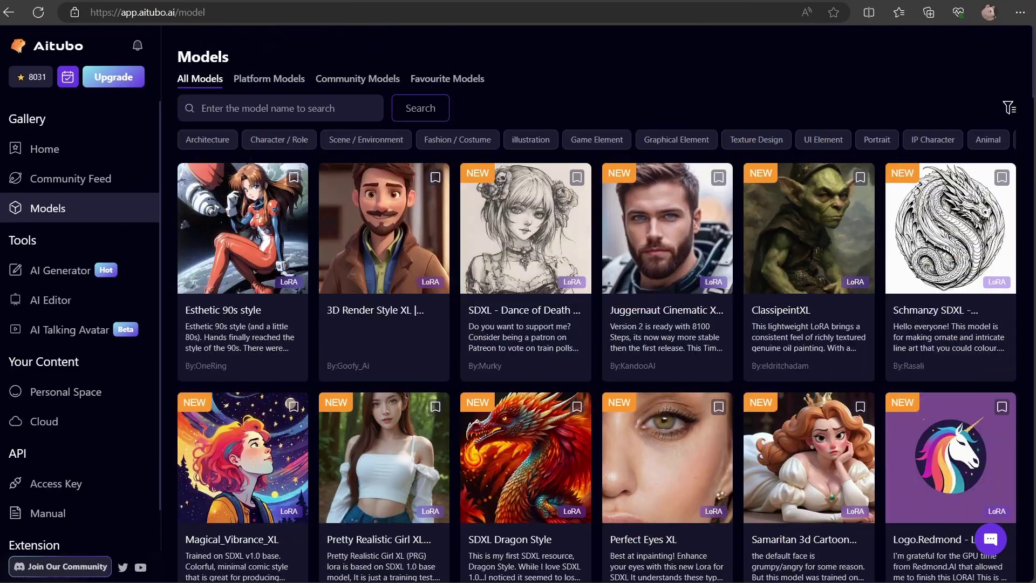
Open the AI Generator and select the whole Negative Prompt for replacement
click(64, 274)
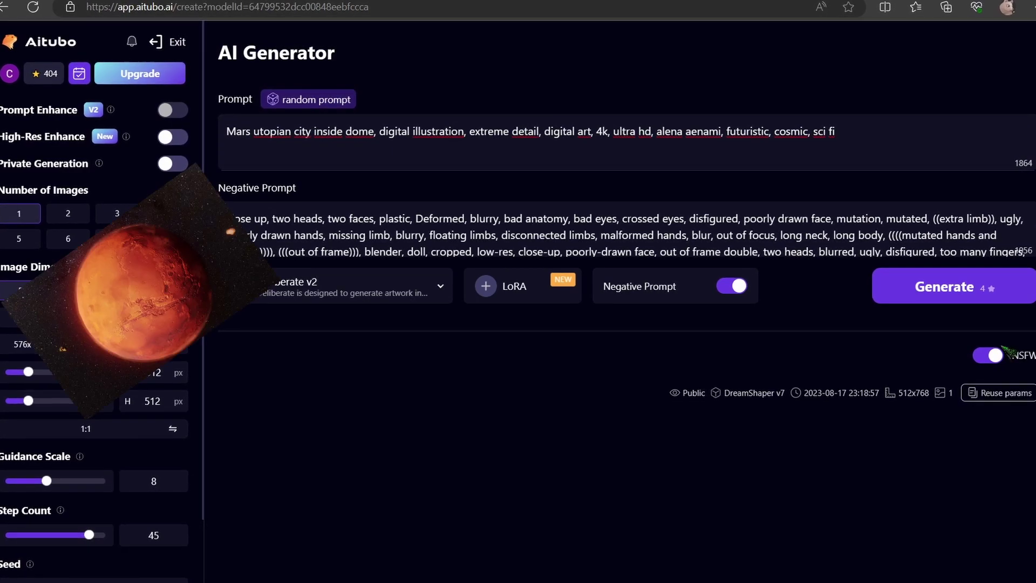
key(ctrl+a)
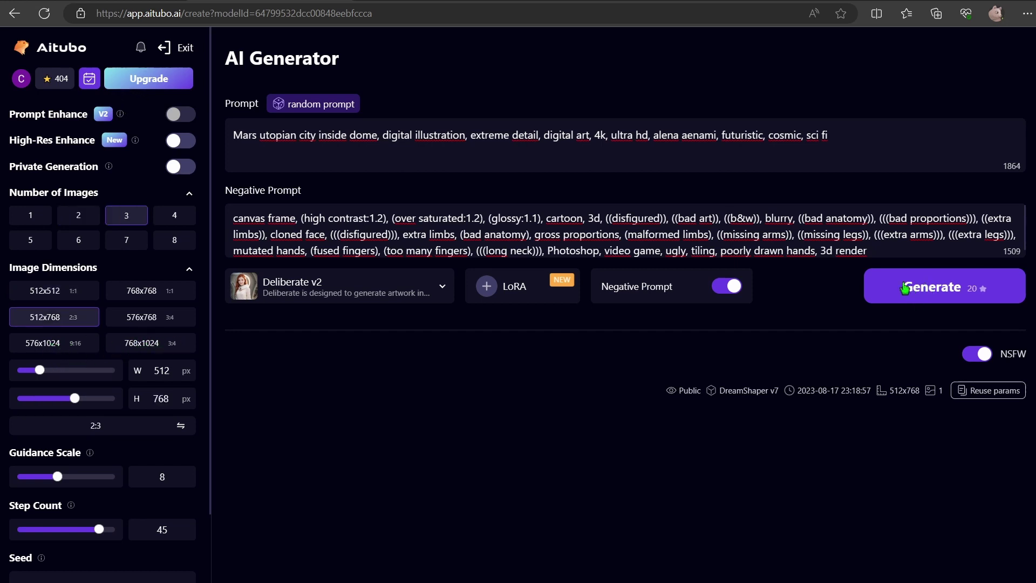
Generate the three Mars utopian city images and page through each in the preview
click(904, 289)
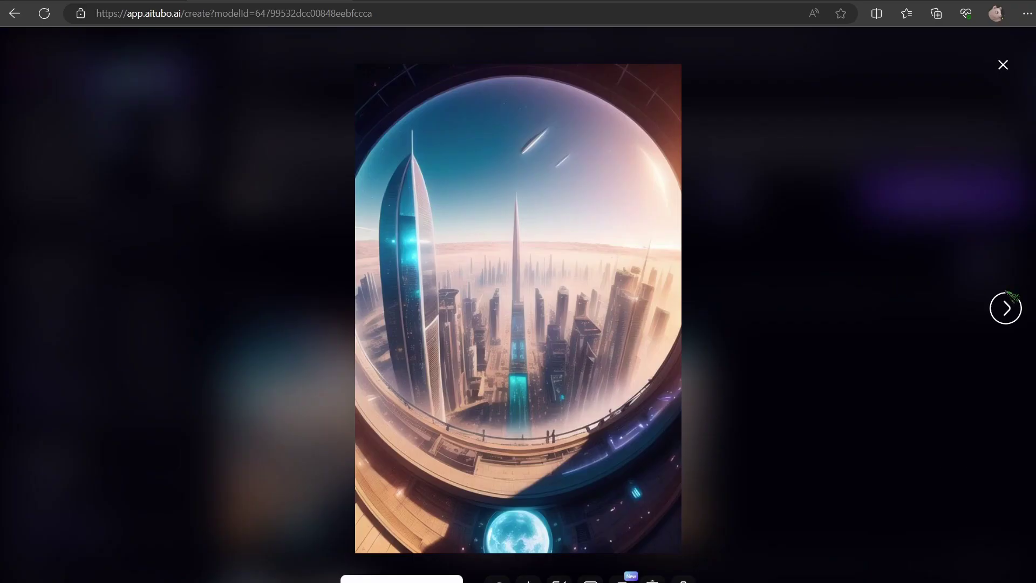
click(1005, 309)
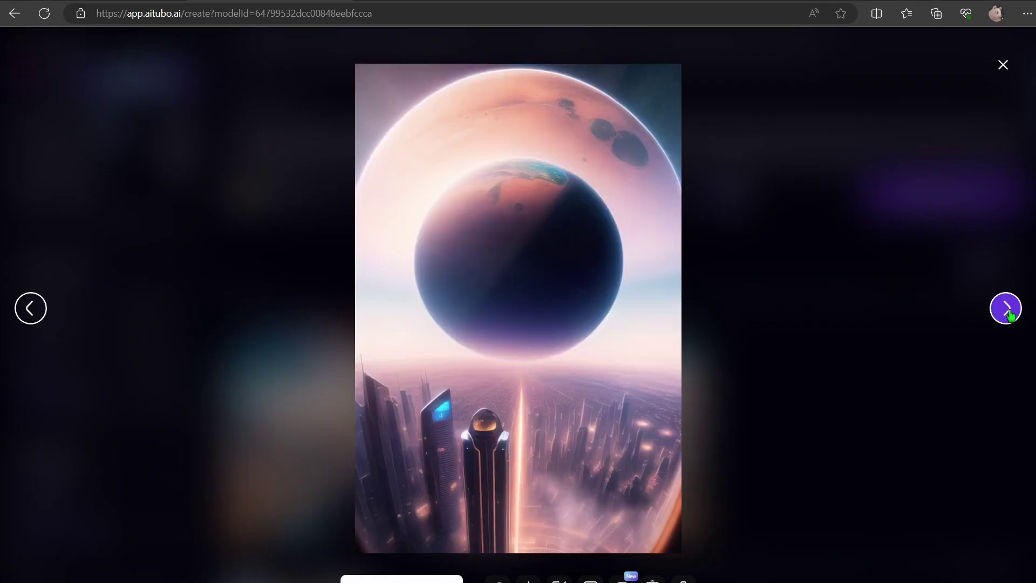
click(1013, 312)
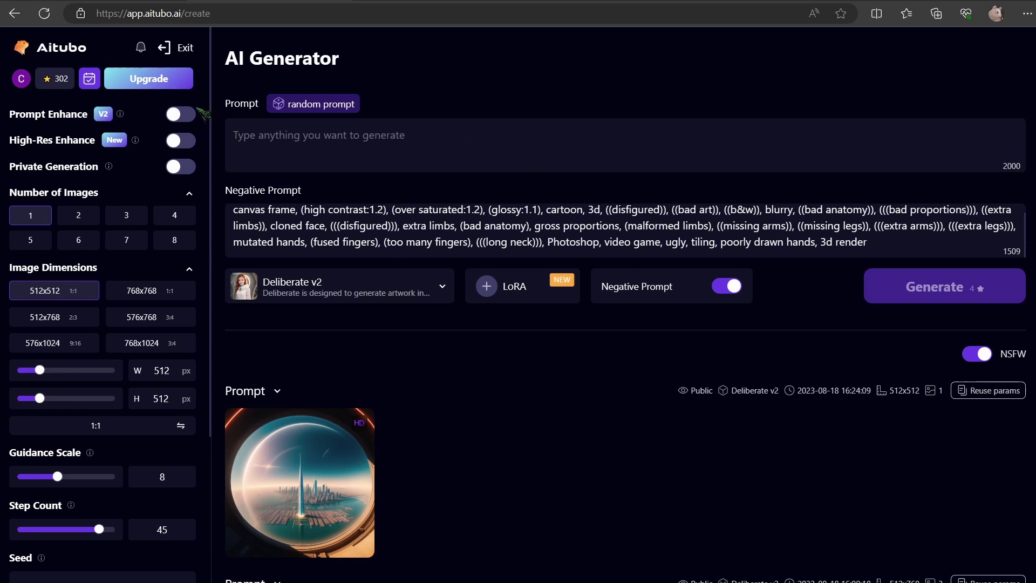
Enable Prompt Enhance and enter the prompt 'girl in spcae suit, in space station, phore'
click(180, 114)
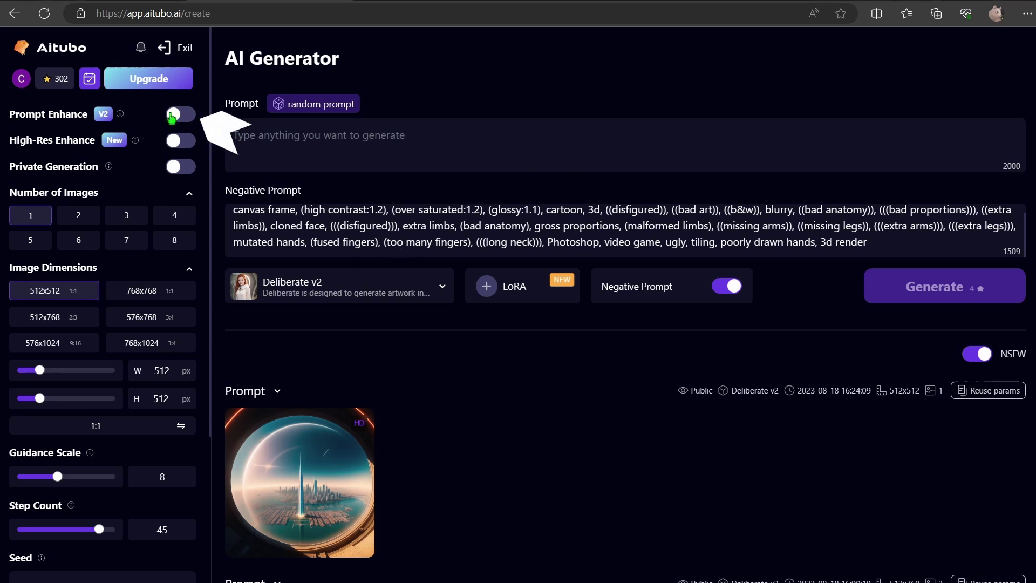
click(322, 134)
text(girl in spcae suit, i)
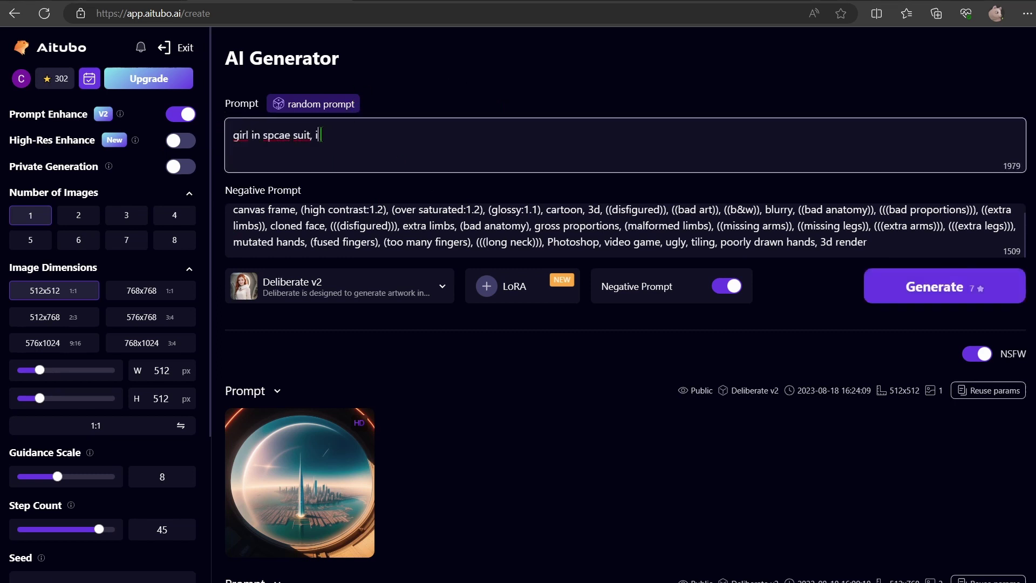
text(n space station, phore)
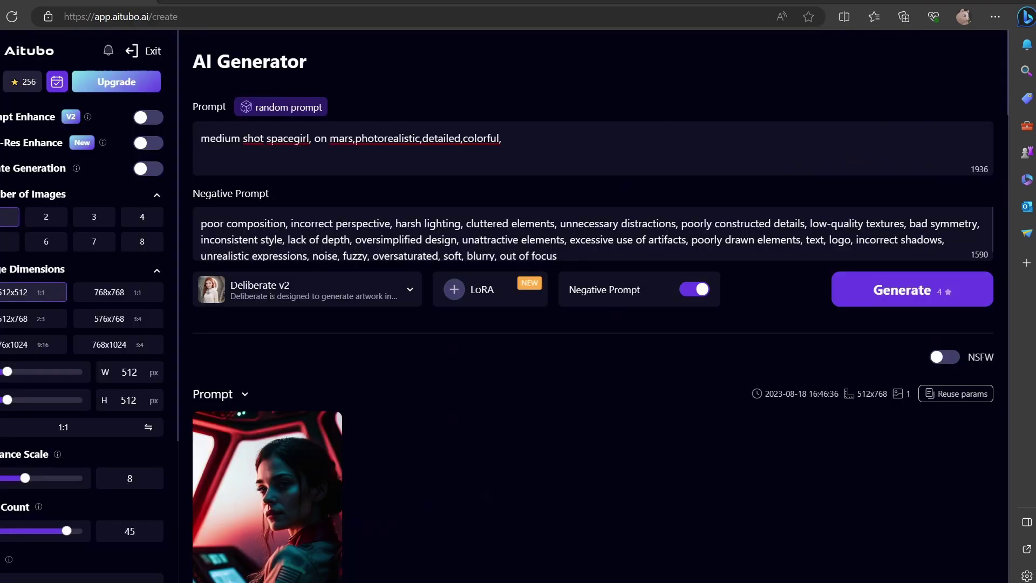
Open the model selector and expand it to the All Models gallery
click(287, 303)
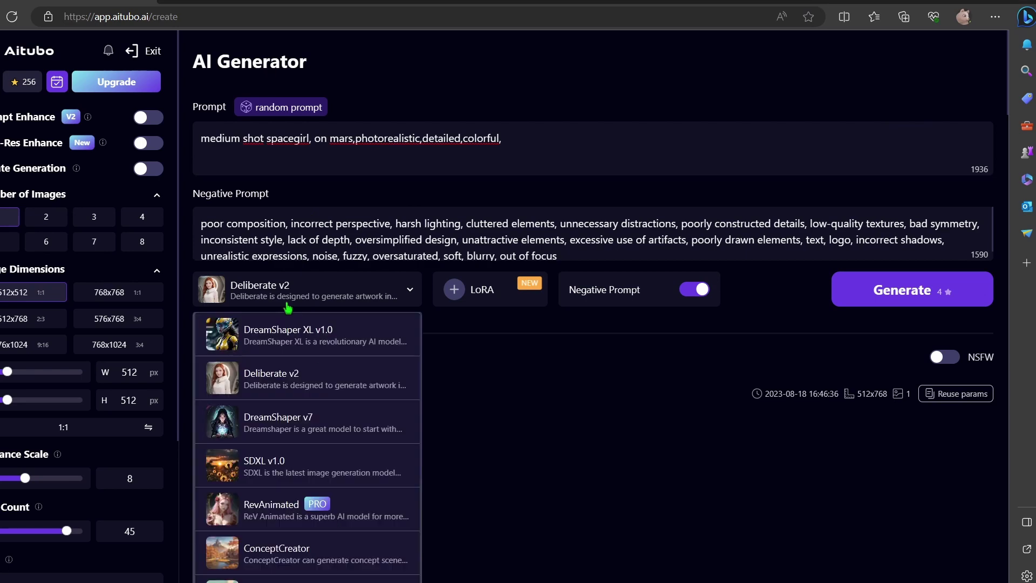
scroll(292, 512, down, 4)
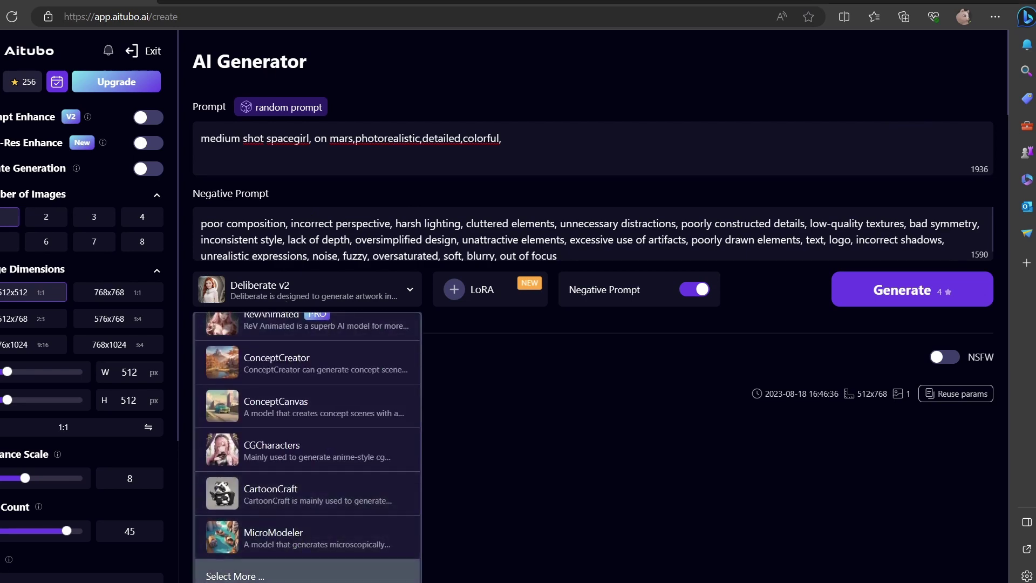
click(235, 575)
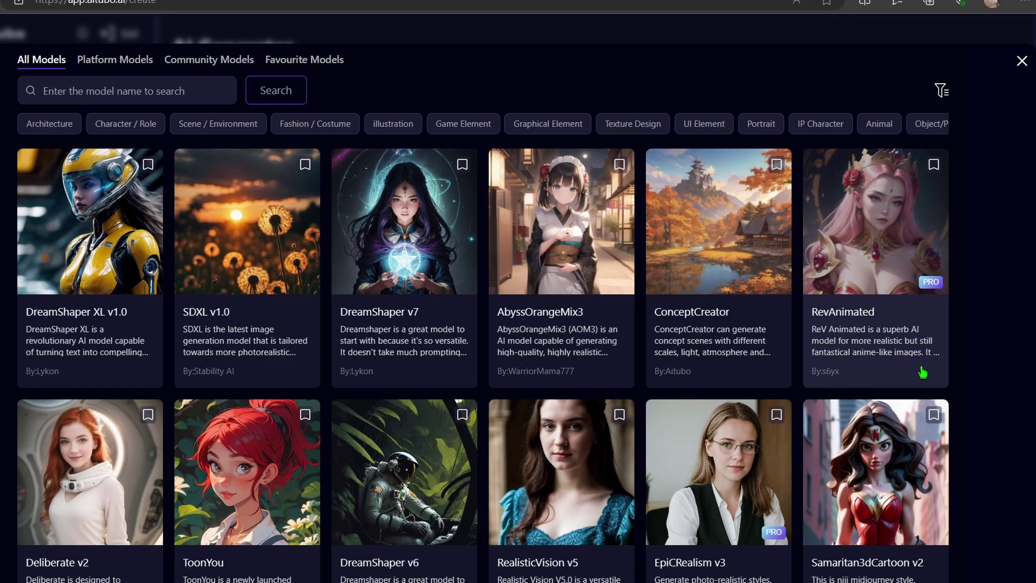
Open RevAnimated's elf girl example and apply its parameters with Try this param
click(874, 269)
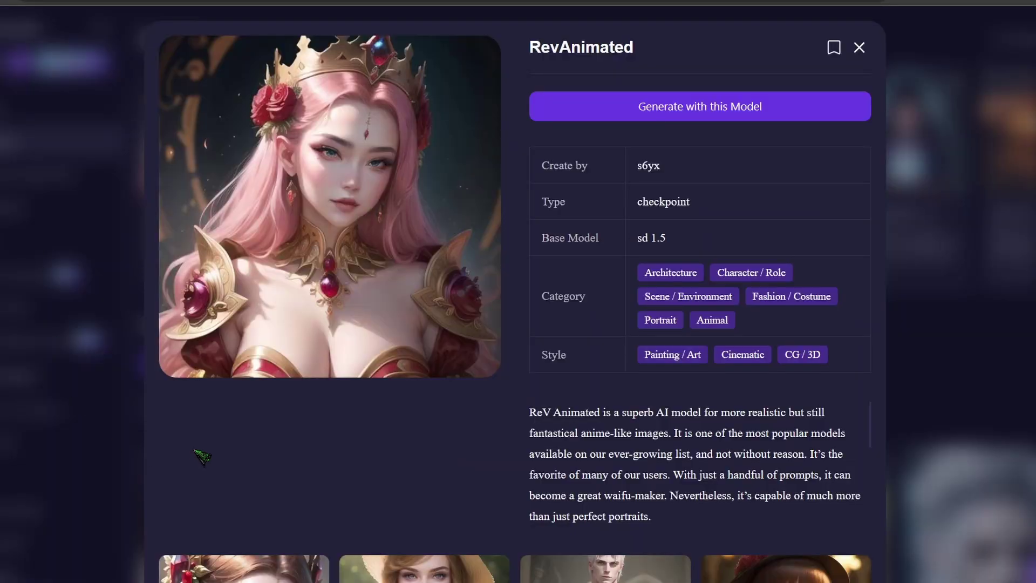
scroll(288, 452, down, 3)
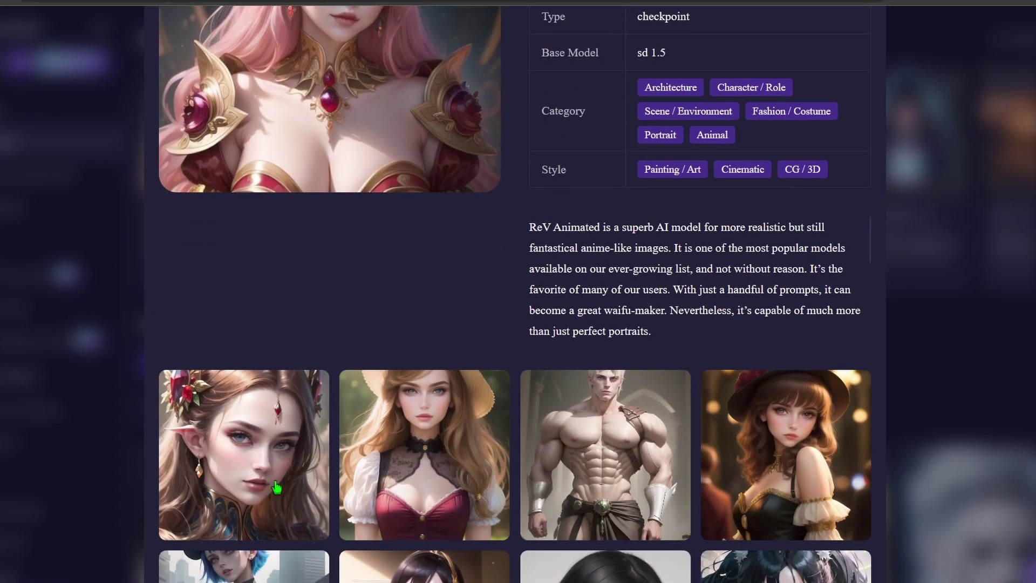
scroll(275, 480, down, 2)
click(268, 291)
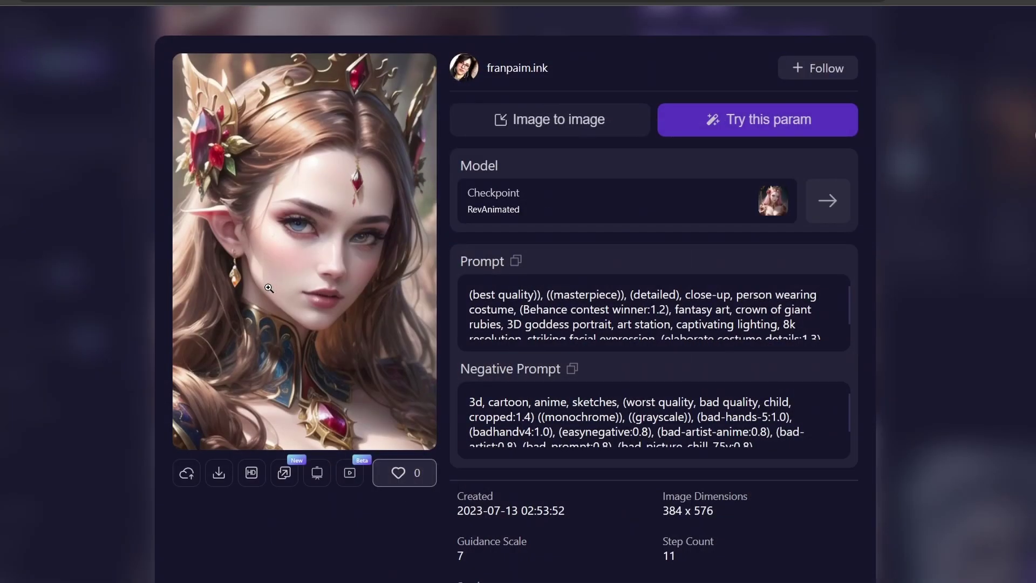
click(804, 135)
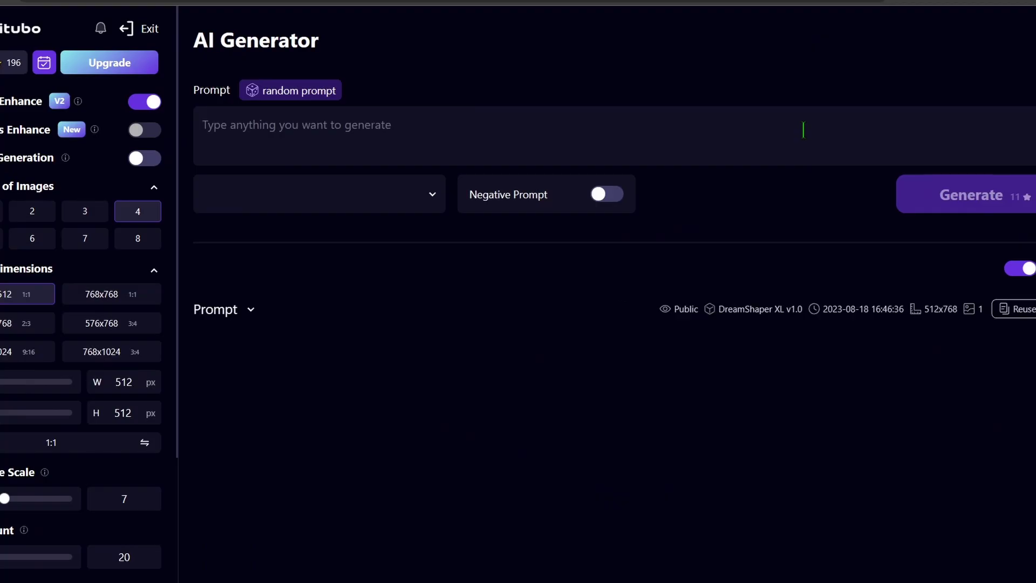
Scroll the LoRA list and select the Studio Ghibli Style LoRA
click(493, 291)
scroll(998, 211, down, 20)
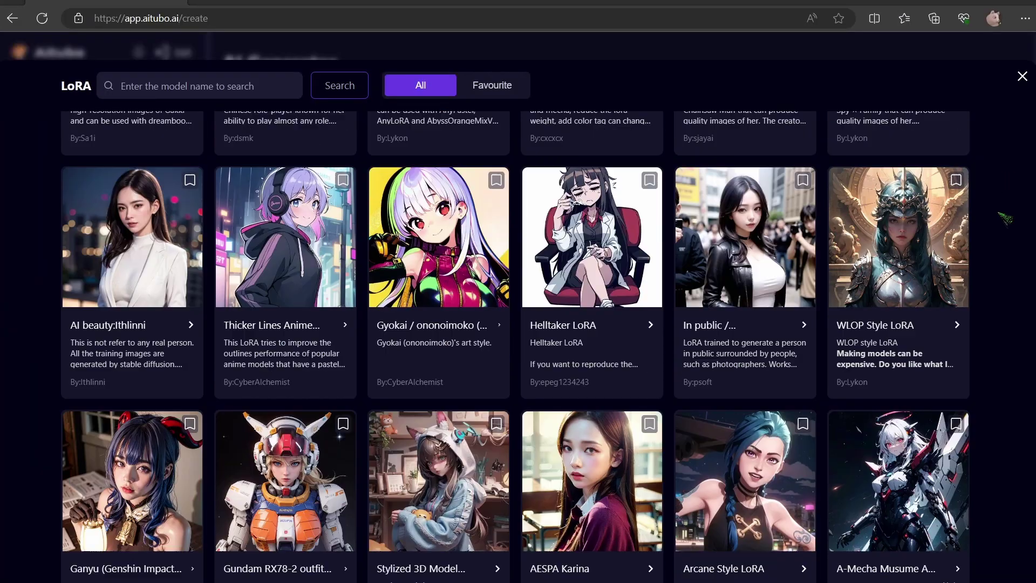
scroll(1017, 218, down, 15)
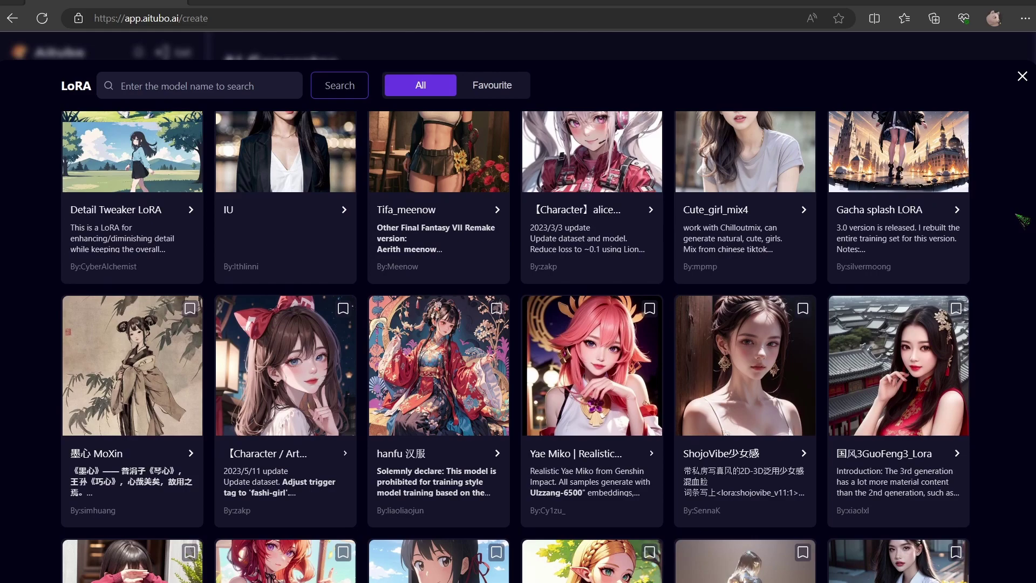
scroll(1008, 265, down, 14)
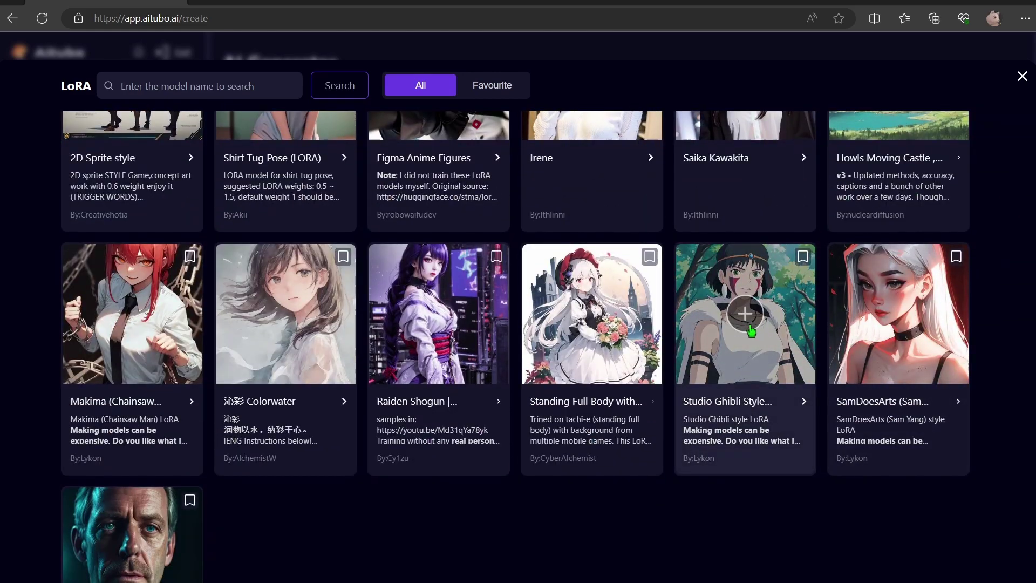
click(778, 347)
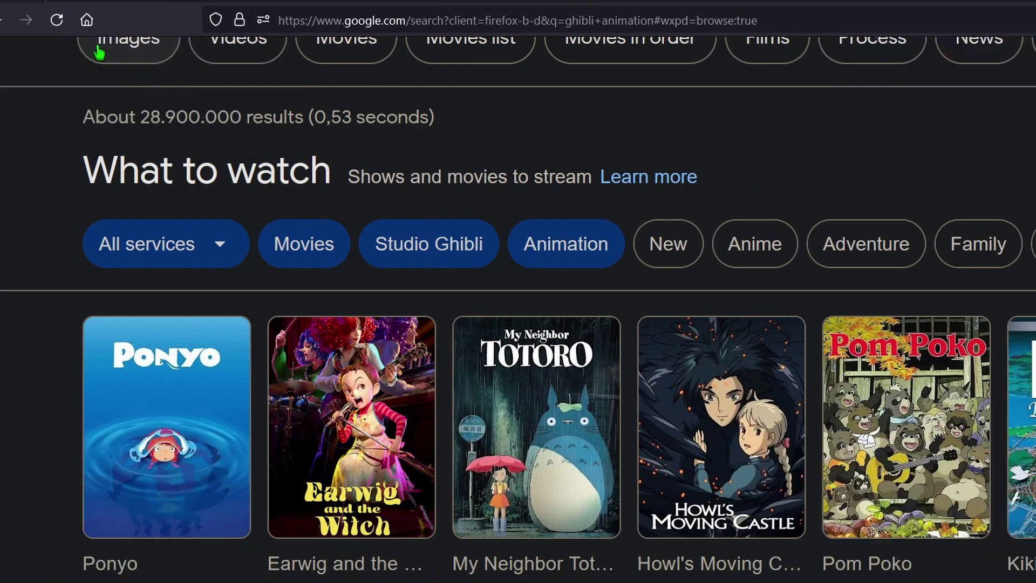
Browse Google image results for 'ghibli animation' to see the Ghibli style
click(102, 49)
scroll(998, 318, down, 10)
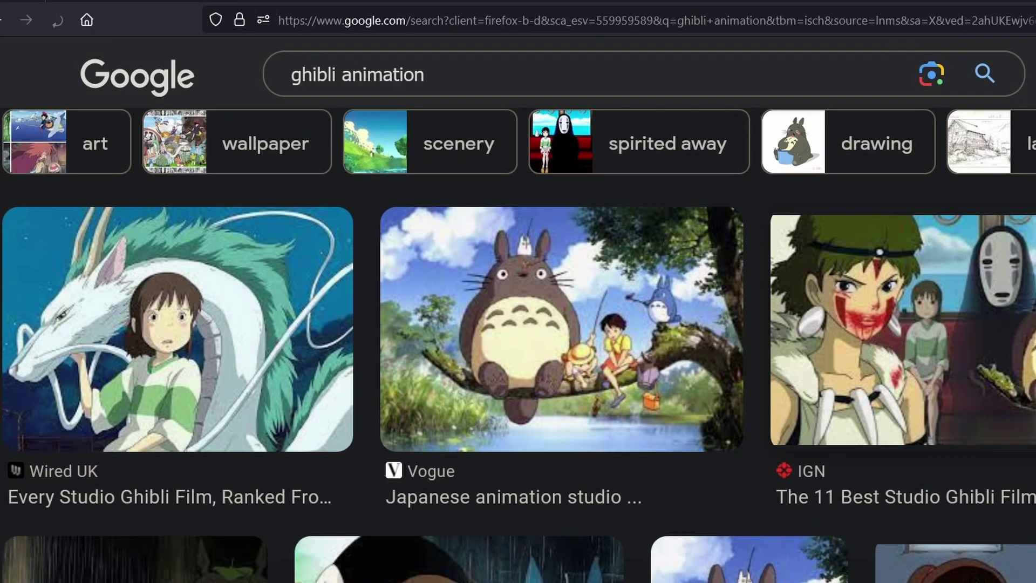
scroll(518, 345, down, 10)
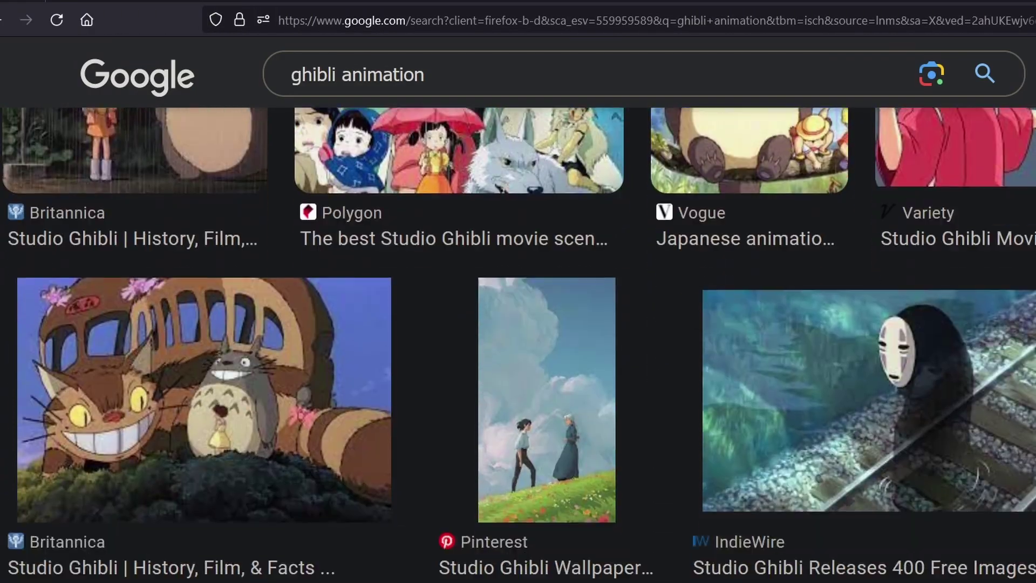
scroll(518, 345, down, 2)
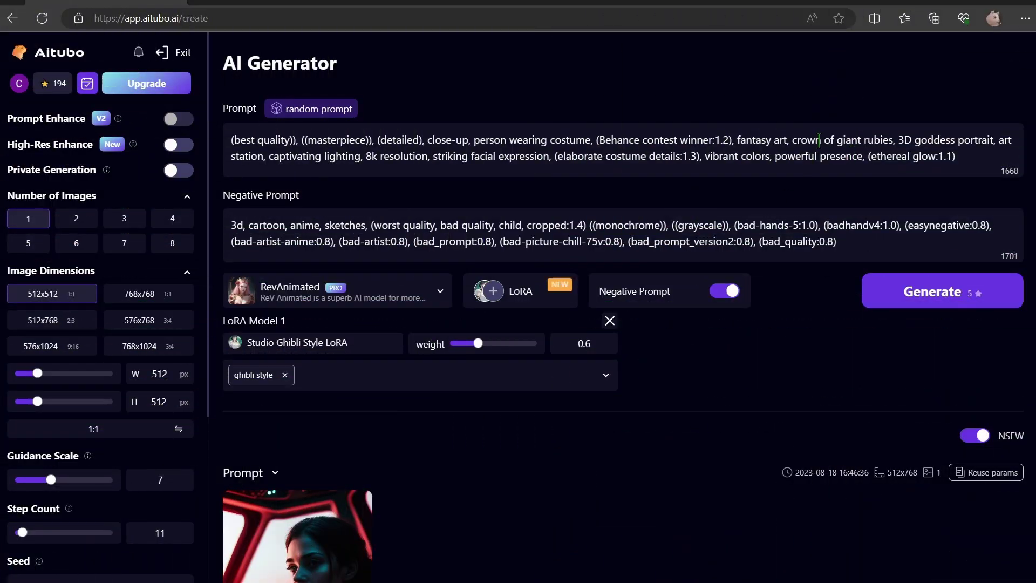
Generate the 512x512 Ghibli-style crowned woman with ruby jewels using RevAnimated and the Ghibli LoRA
click(931, 294)
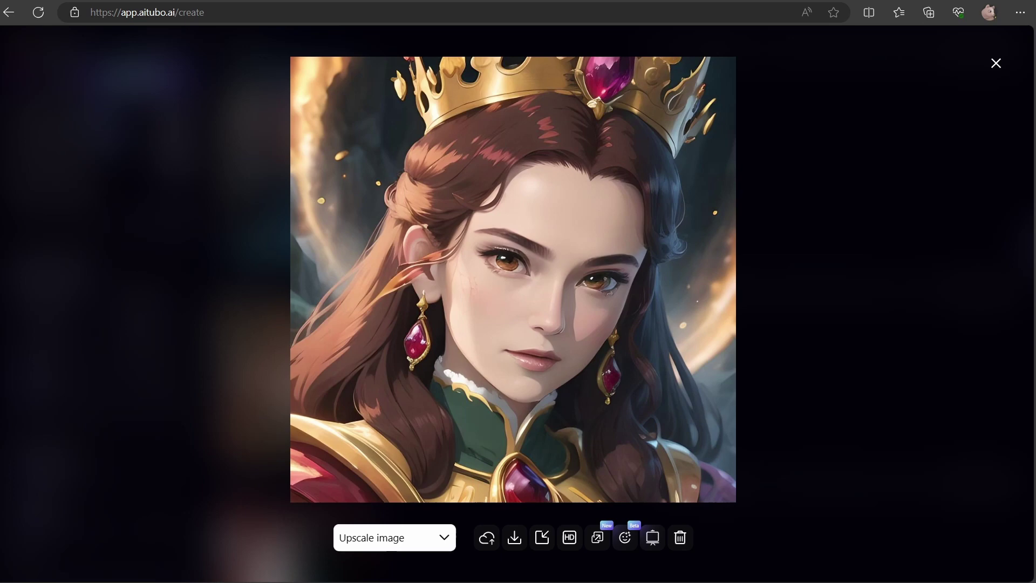
click(133, 455)
scroll(124, 461, down, 3)
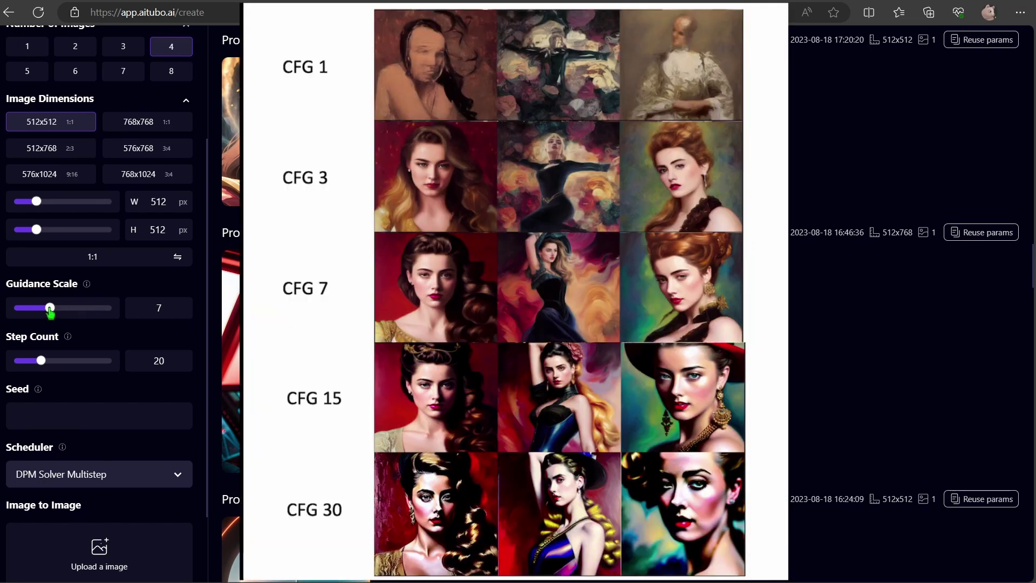
Set guidance scale to 7.7 and steps to 18, leaving the scheduler on DPM Solver Multistep
mouse_move(50, 308)
mouse_down()
mouse_move(110, 316)
mouse_move(51, 322)
mouse_up()
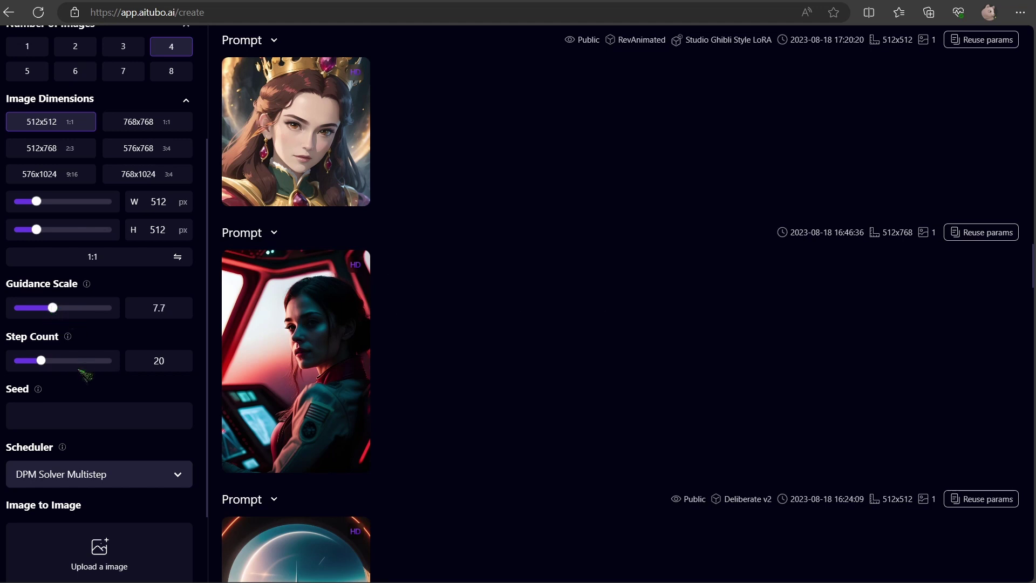
mouse_move(41, 360)
mouse_down()
mouse_move(63, 368)
mouse_move(42, 368)
mouse_move(55, 368)
mouse_up()
mouse_move(58, 367)
mouse_down()
mouse_move(94, 376)
mouse_move(39, 370)
mouse_up()
scroll(93, 385, down, 2)
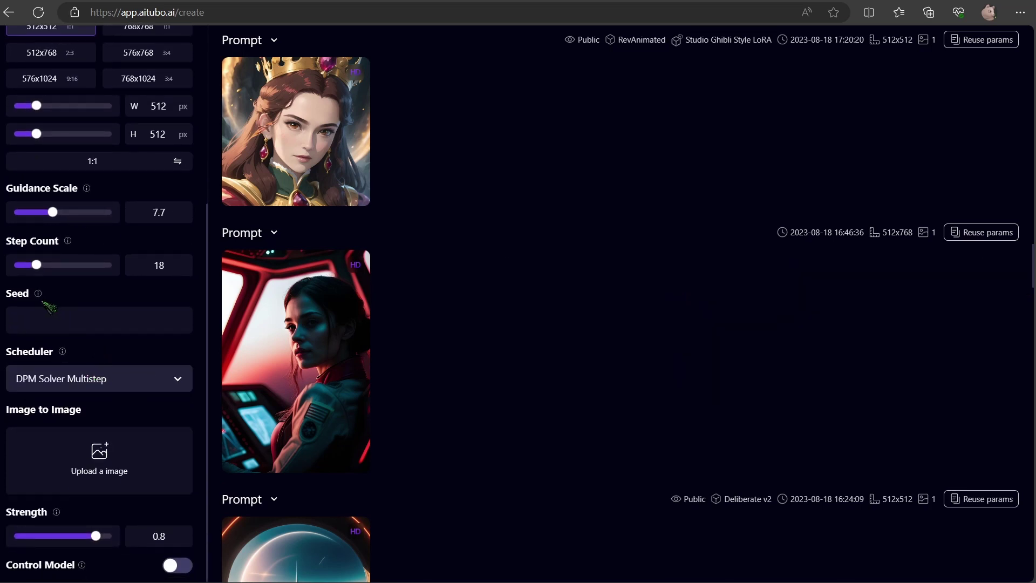
mouse_move(39, 297)
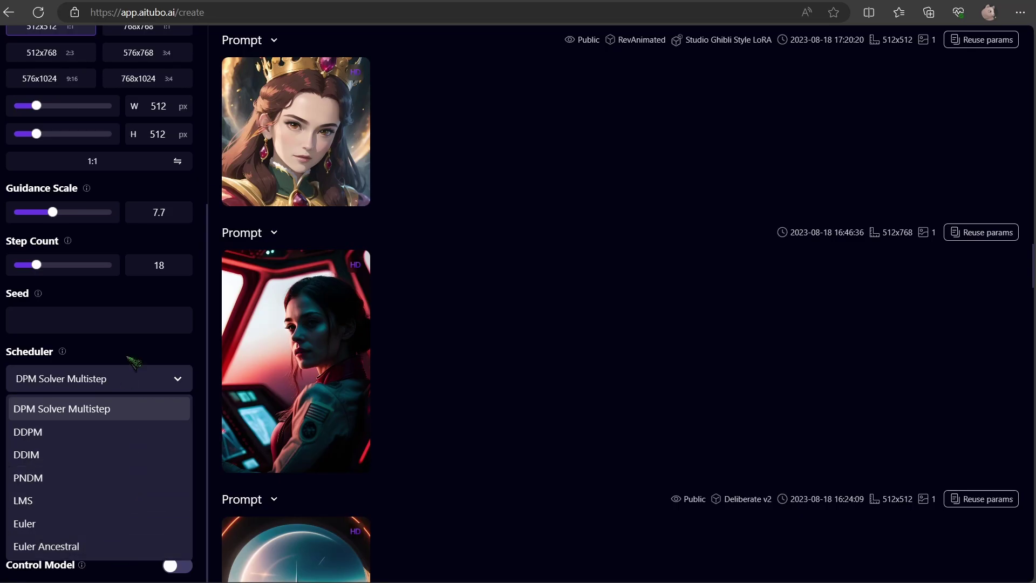
click(135, 358)
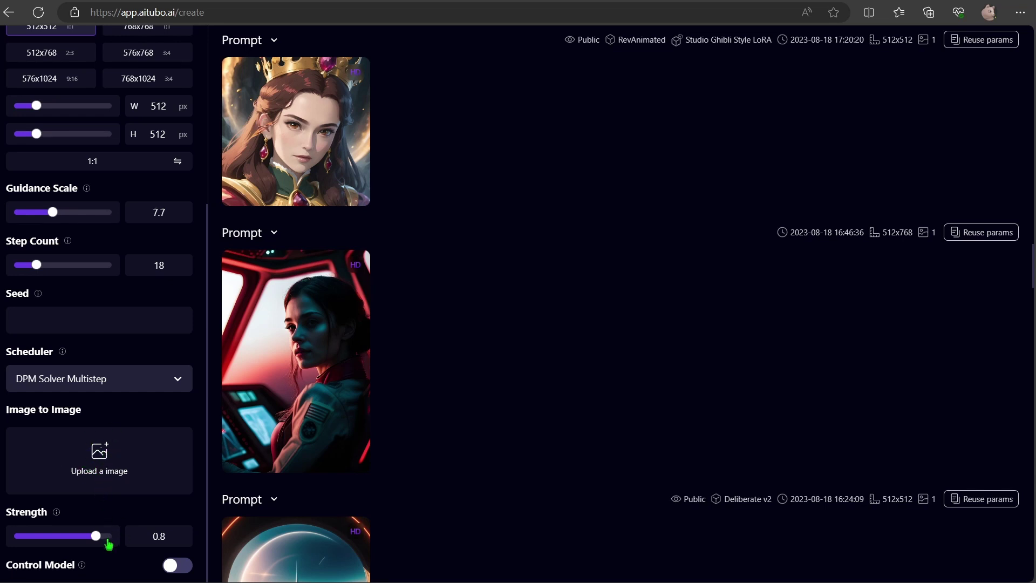
Turn on Control Model and expand the list to show canny, scribble, openpose, depth and normal
click(173, 566)
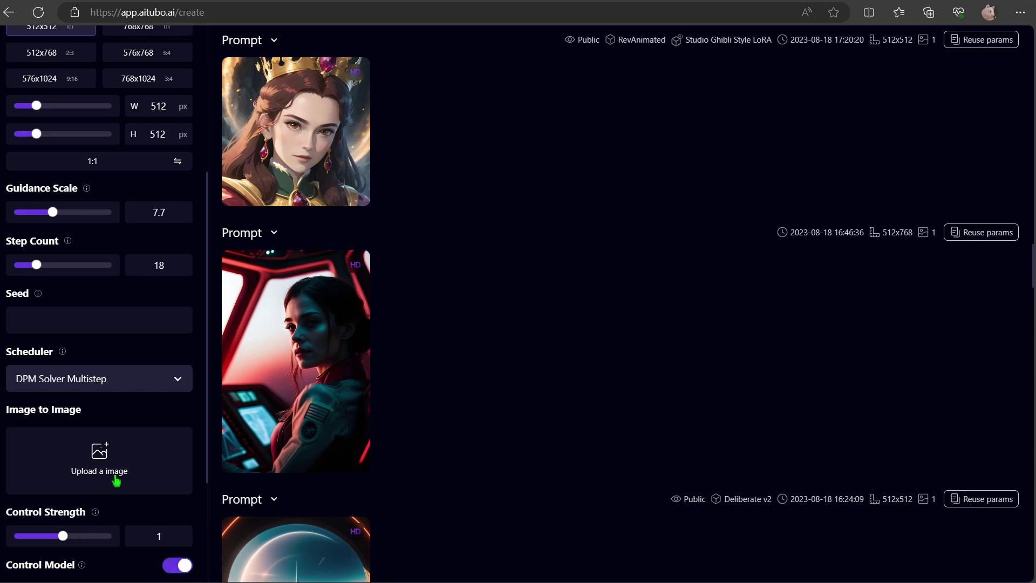
scroll(115, 480, down, 3)
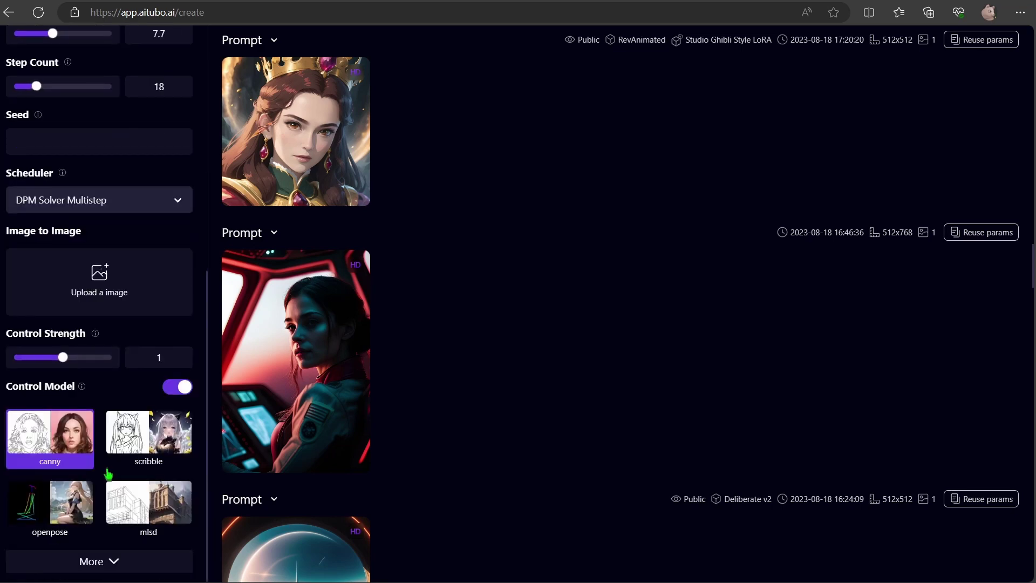
click(117, 562)
scroll(70, 486, down, 3)
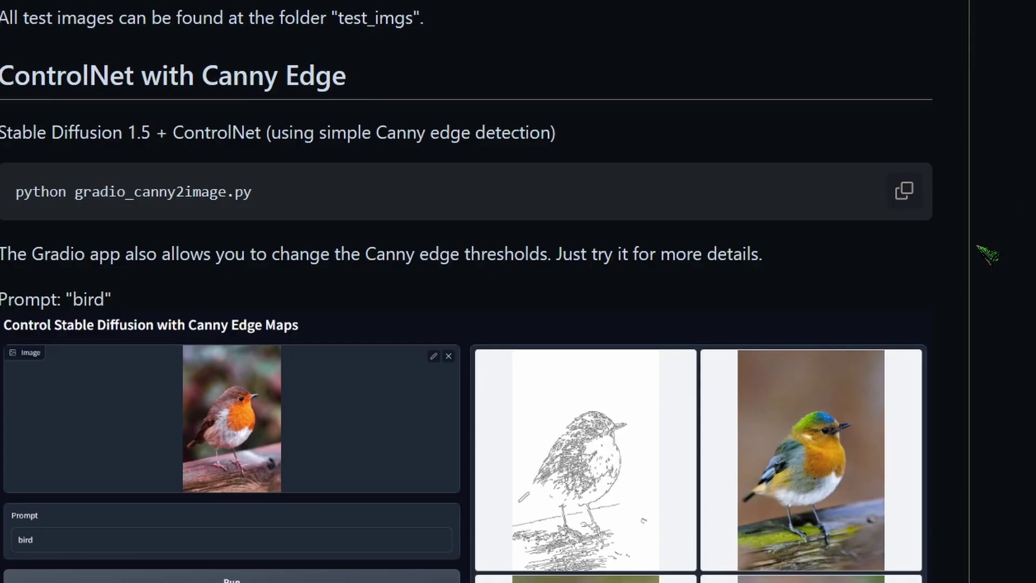
Scroll the ControlNet README past the M-LSD, Hough and scribble demos to the Human Pose chef example
scroll(466, 292, down, 15)
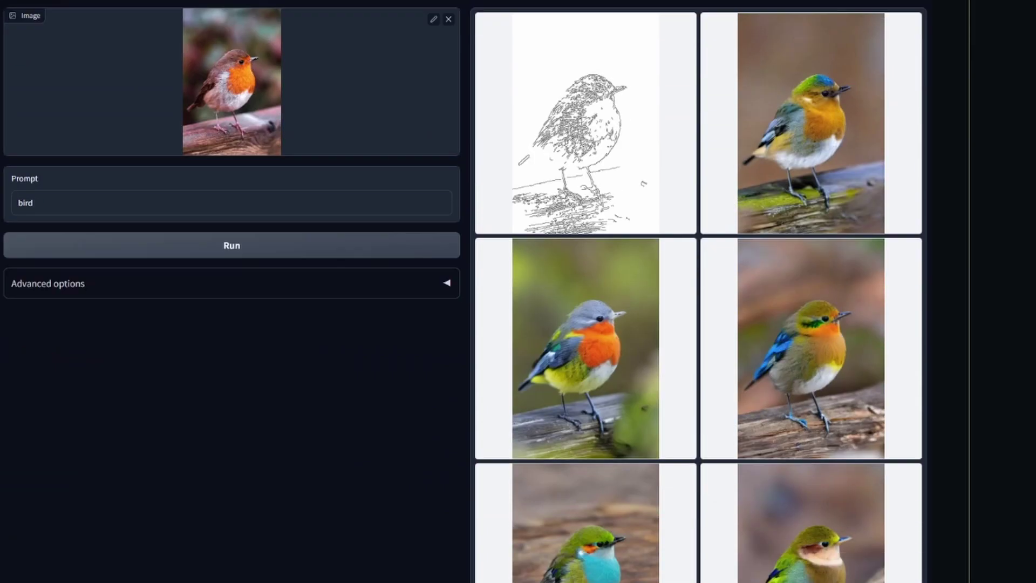
scroll(466, 291, down, 15)
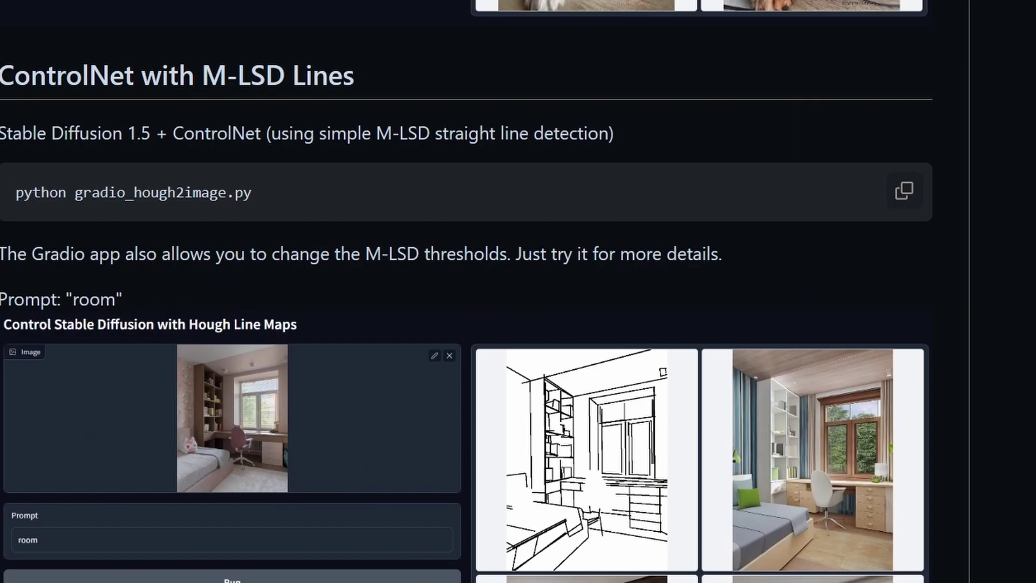
scroll(466, 291, down, 7)
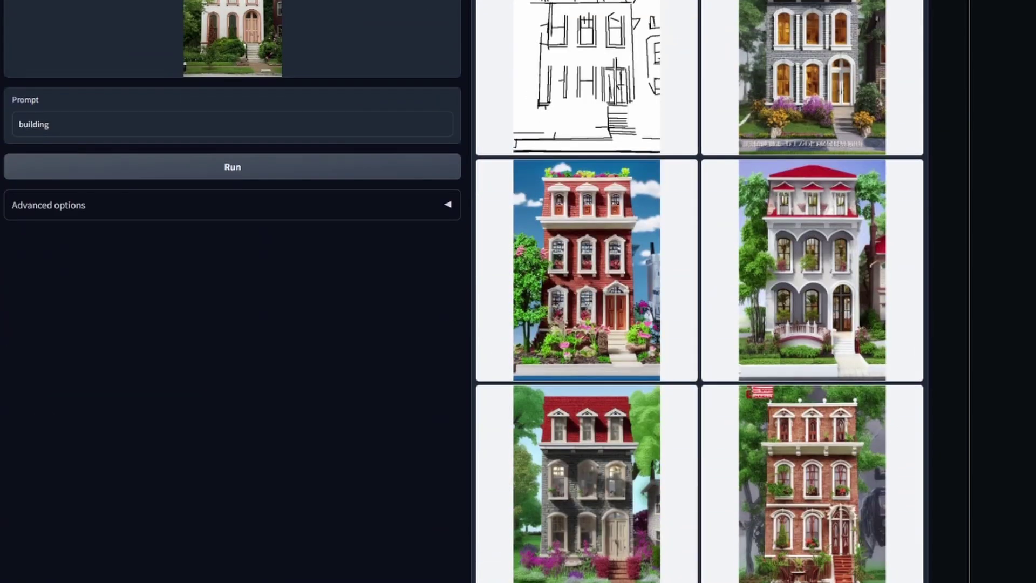
scroll(466, 292, down, 20)
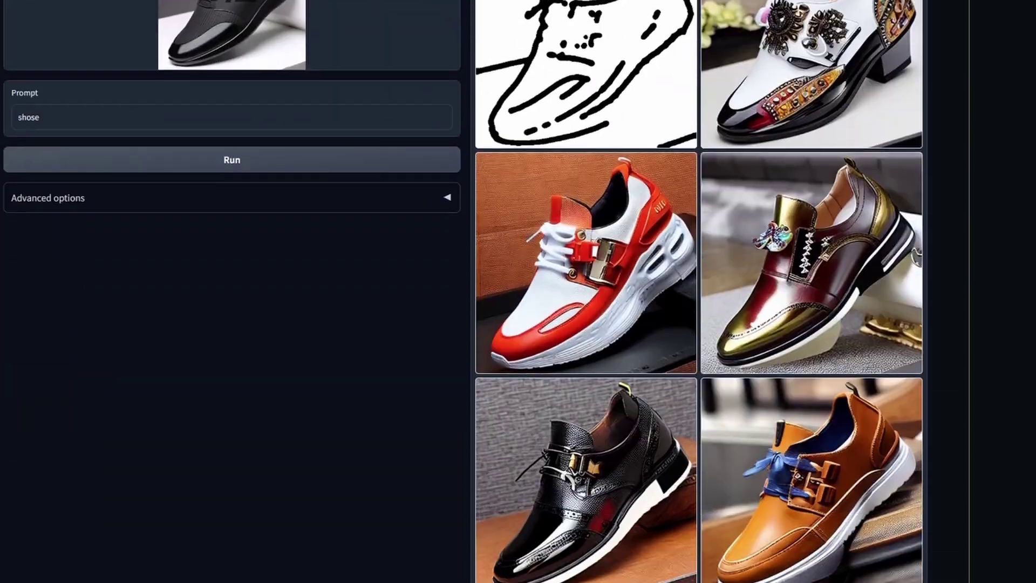
scroll(466, 292, down, 16)
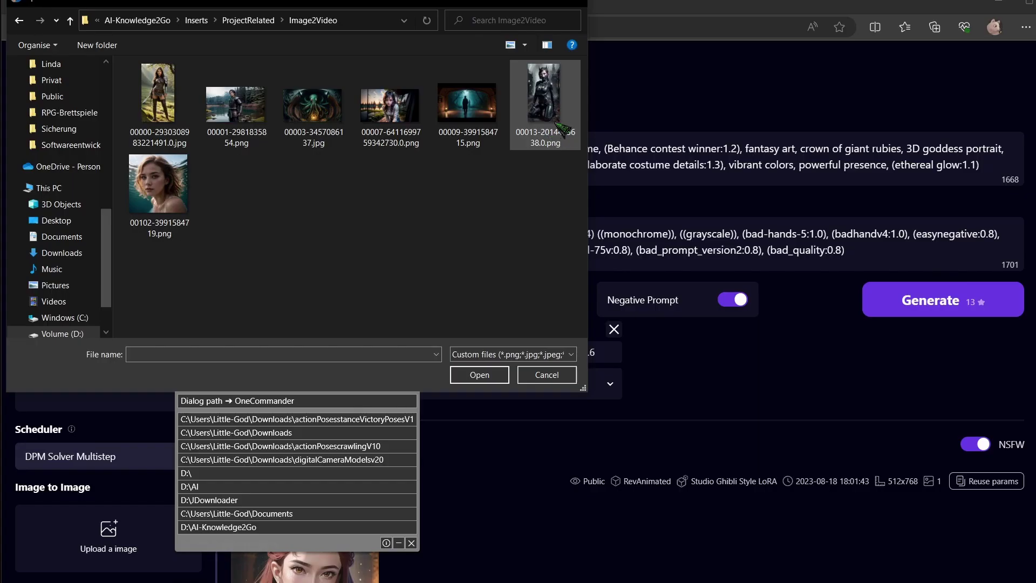
Upload the kneeling dark-suited character PNG as the Image to Image reference and select the prompt text
click(544, 102)
key(Return)
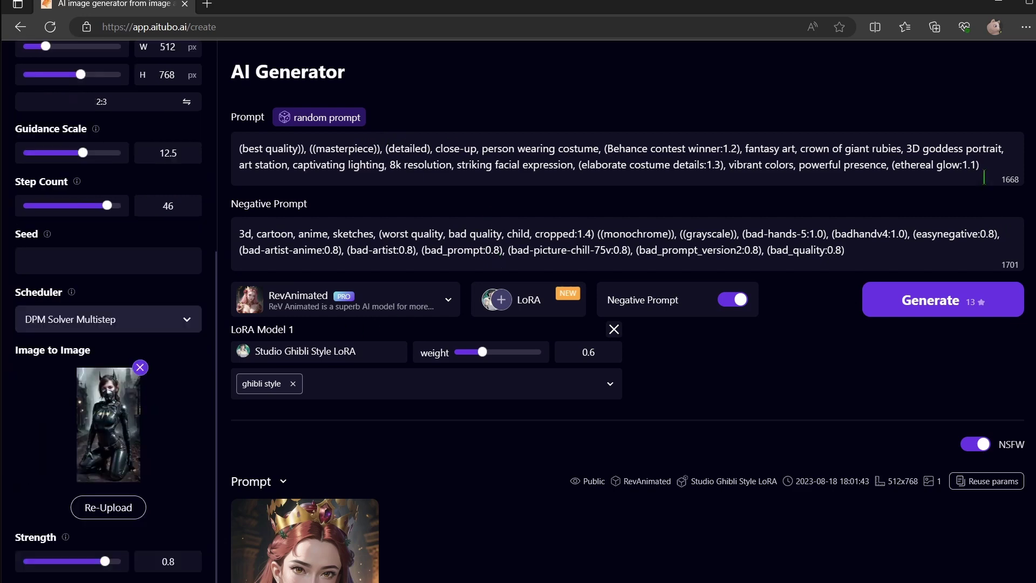
drag(980, 164, 239, 148)
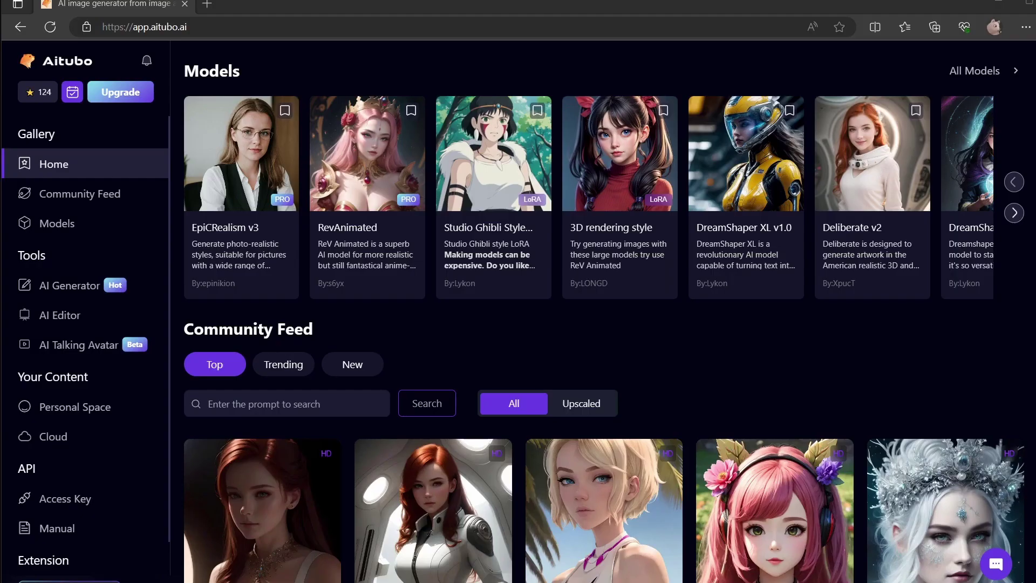
Claim the daily check-in stars, bringing the balance to 7876
click(72, 93)
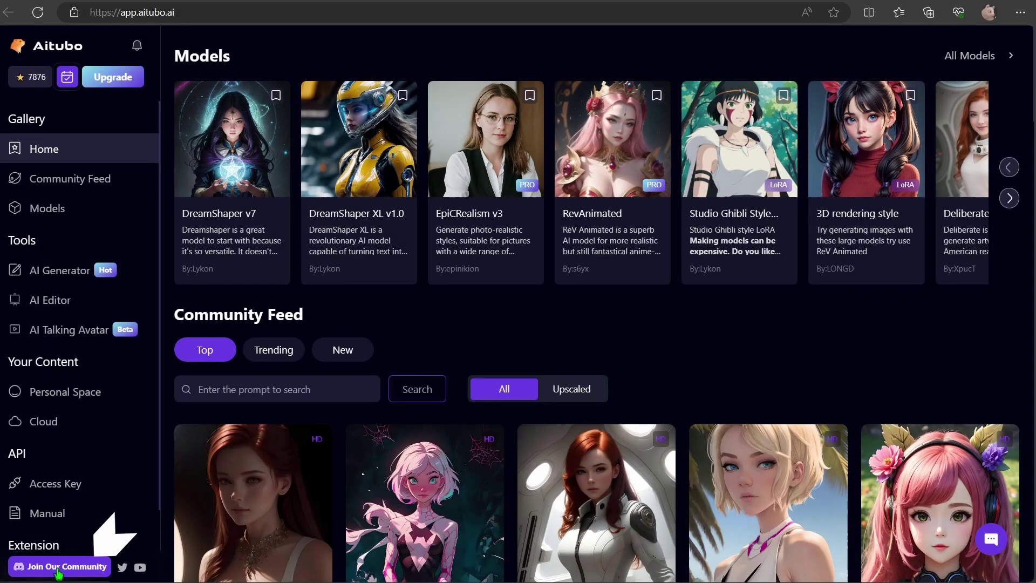
Join the Aitubo Discord server and view the awards channel and the daily-theme forum posts
click(58, 567)
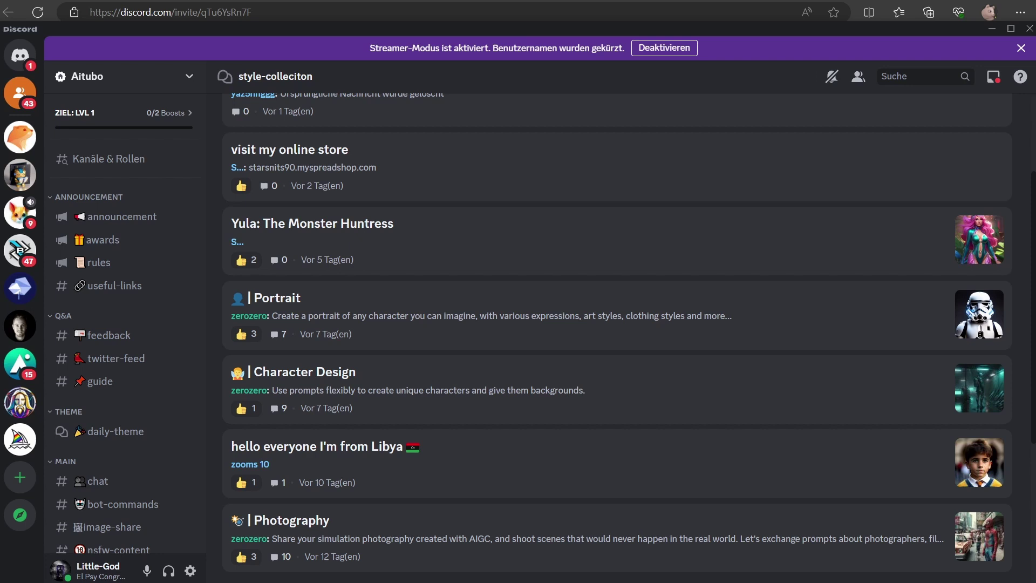
click(130, 239)
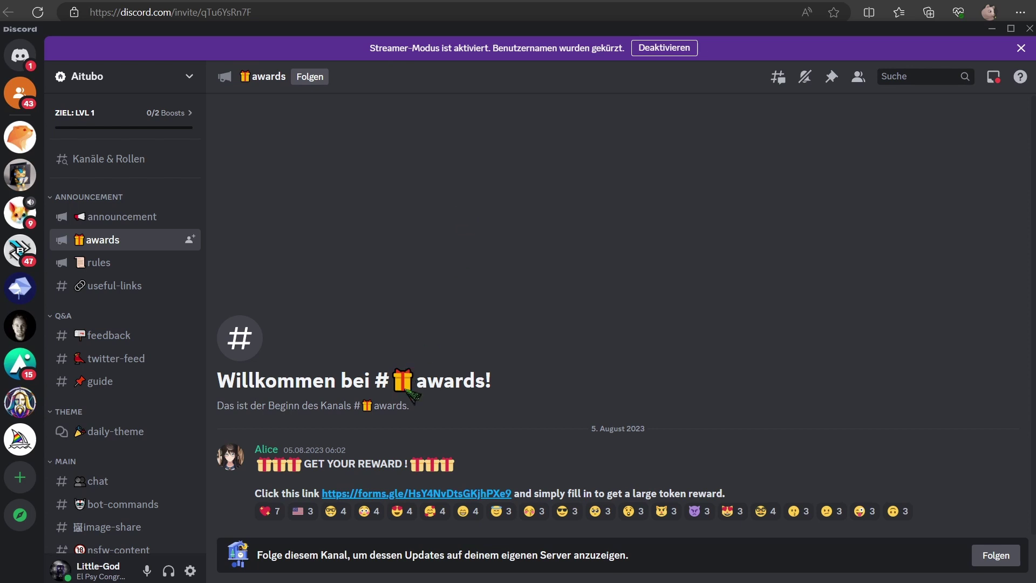
click(152, 430)
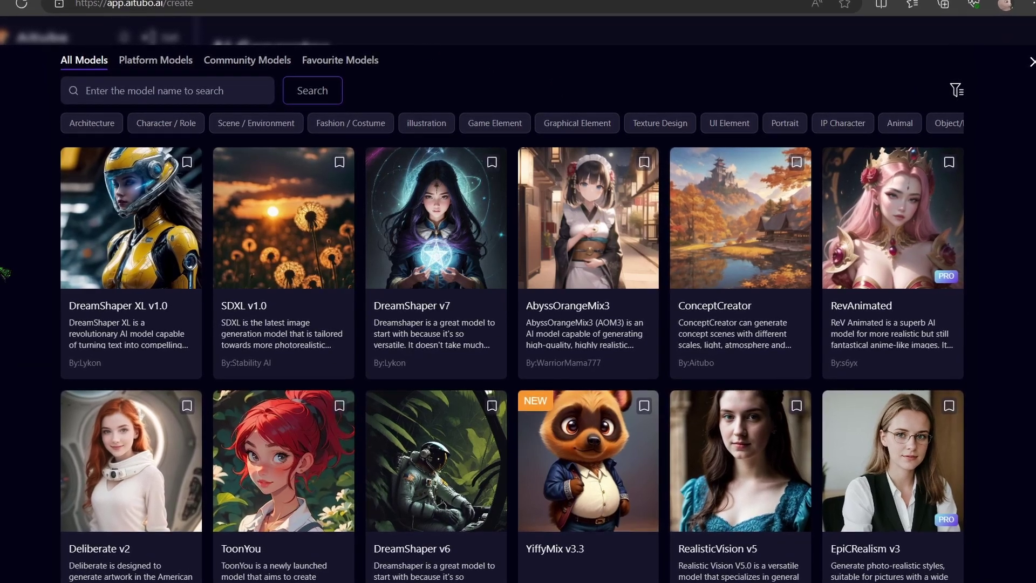
Pick DreamShaper XL v1.0 from All Models for the AI Generator and dismiss the astronaut portrait
click(149, 266)
click(772, 110)
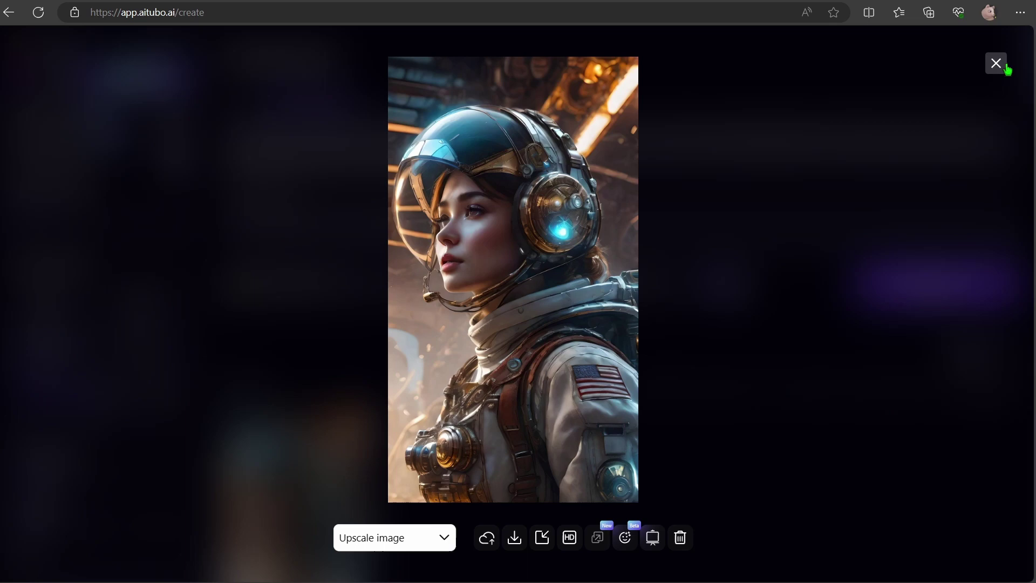
click(1007, 68)
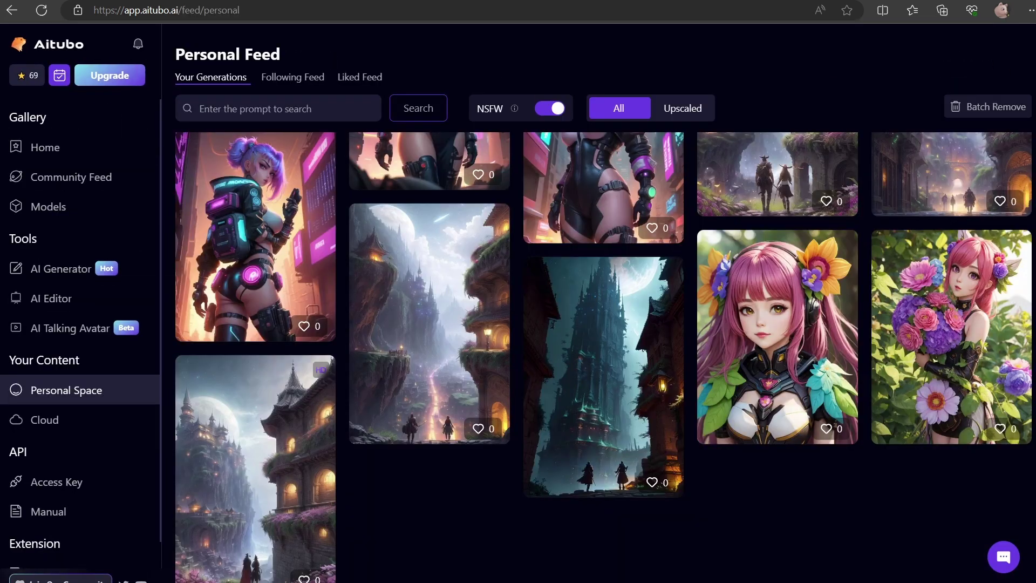
Load the pink-haired flower DreamShaper v7 image from Personal Space into the AI Editor
click(795, 283)
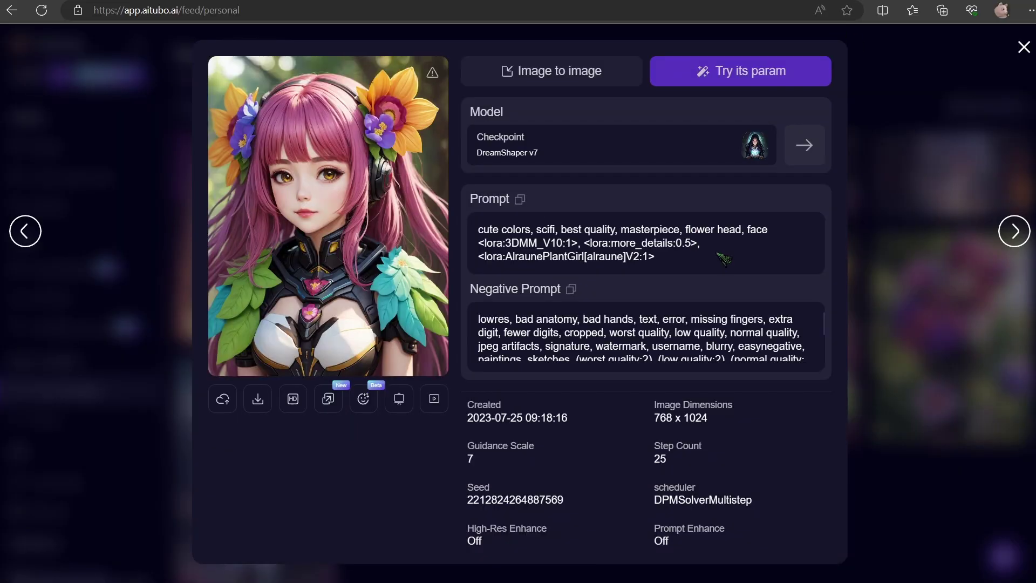
click(400, 401)
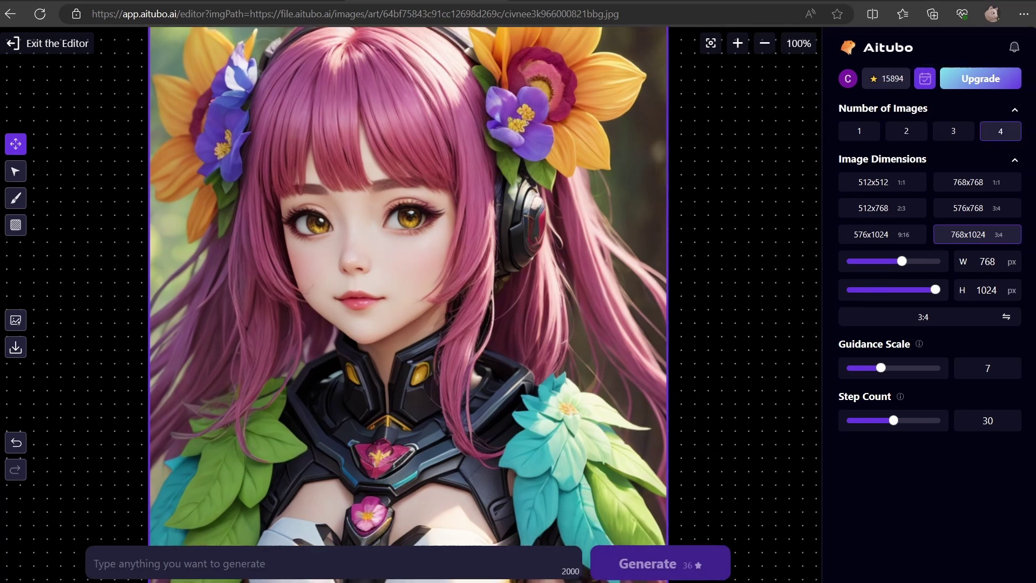
Brush-mask the hair, generate 'short black hair', and accept the wavy short black variant
click(19, 205)
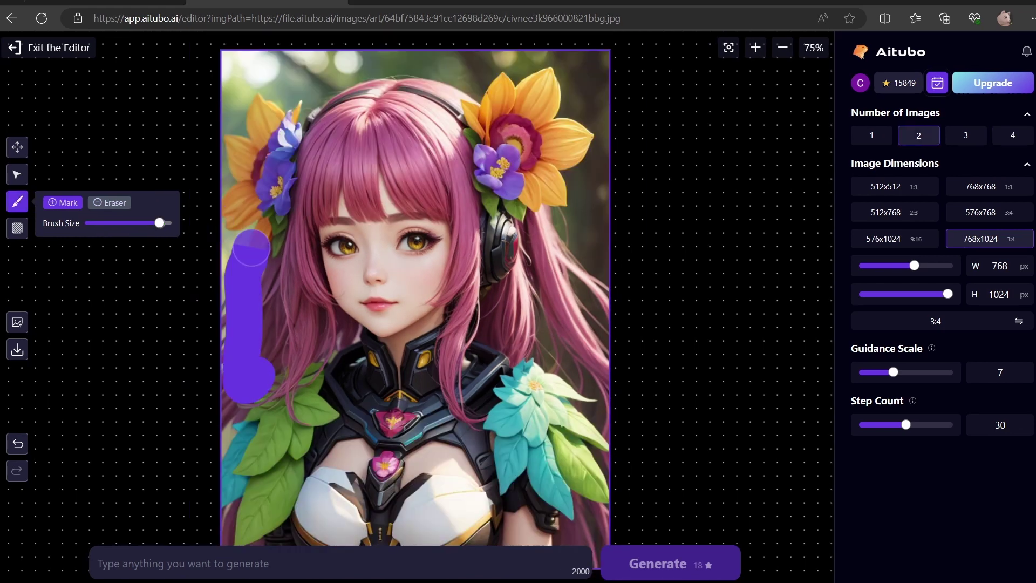
mouse_move(240, 375)
mouse_down()
mouse_move(284, 378)
mouse_move(335, 169)
mouse_move(469, 213)
mouse_move(453, 97)
mouse_move(364, 153)
mouse_move(459, 281)
mouse_move(453, 421)
mouse_up()
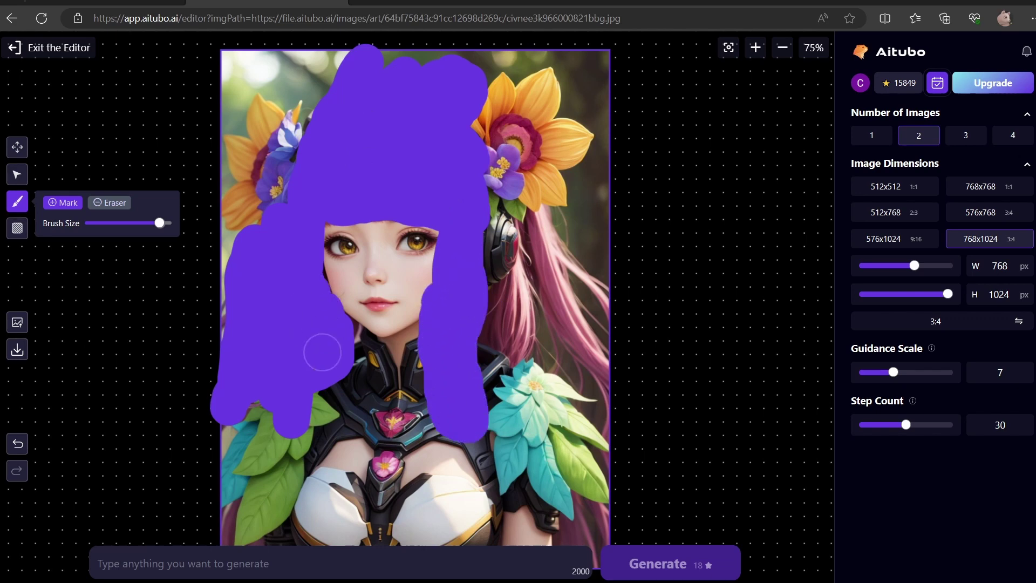
mouse_move(493, 343)
mouse_down()
mouse_move(531, 224)
mouse_move(616, 421)
mouse_move(581, 349)
mouse_up()
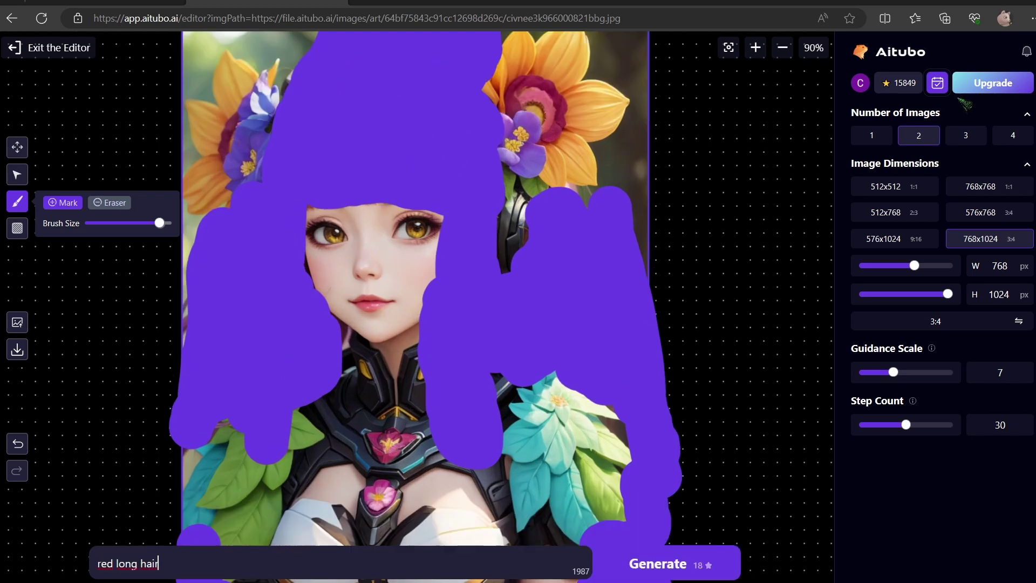
click(965, 135)
click(669, 563)
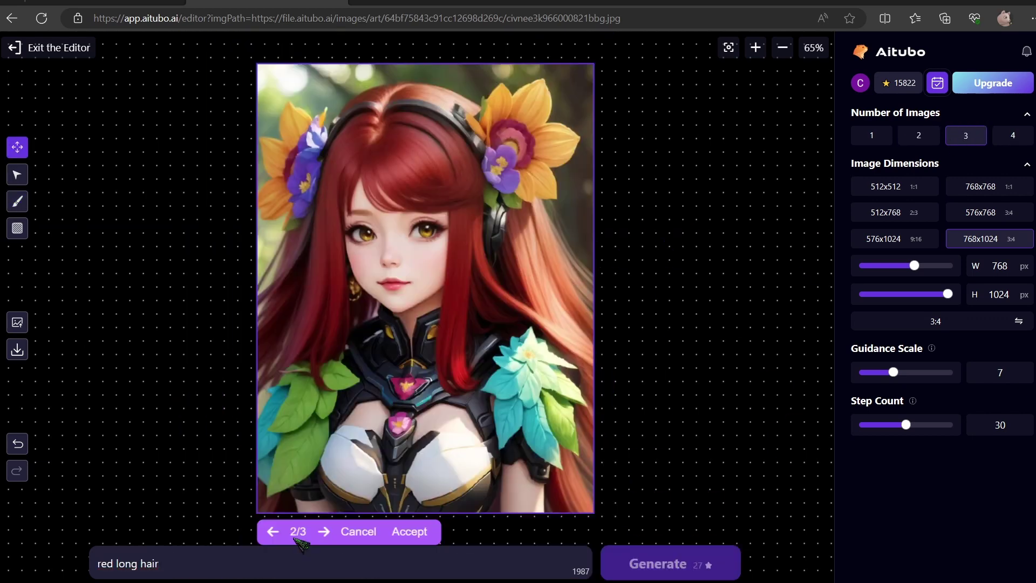
click(322, 532)
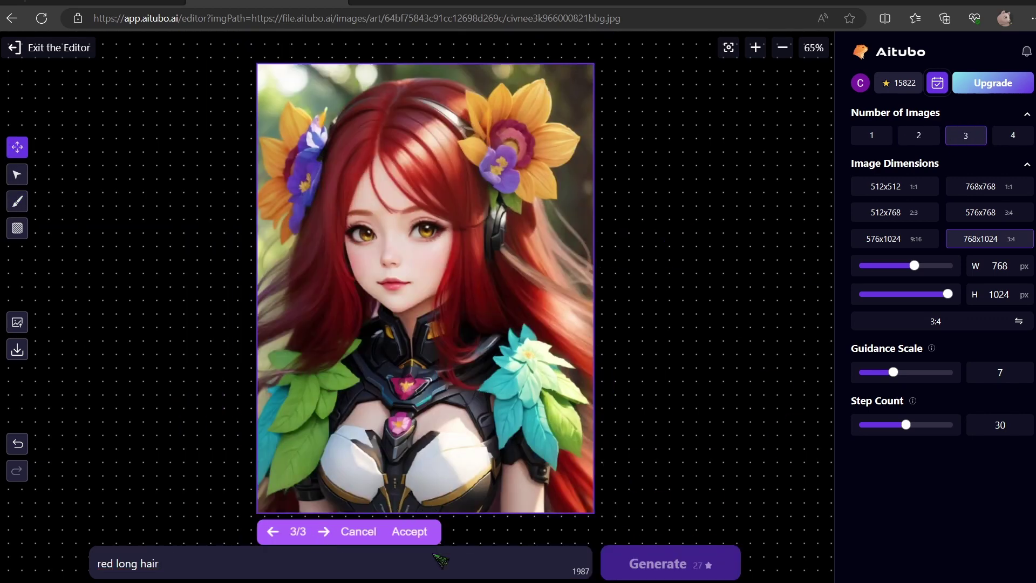
click(423, 534)
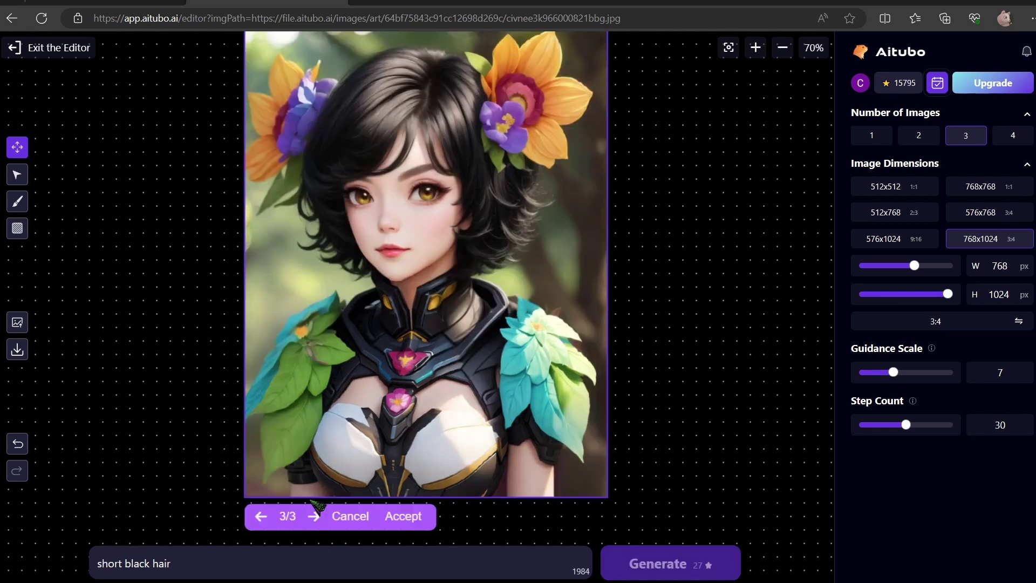
click(264, 518)
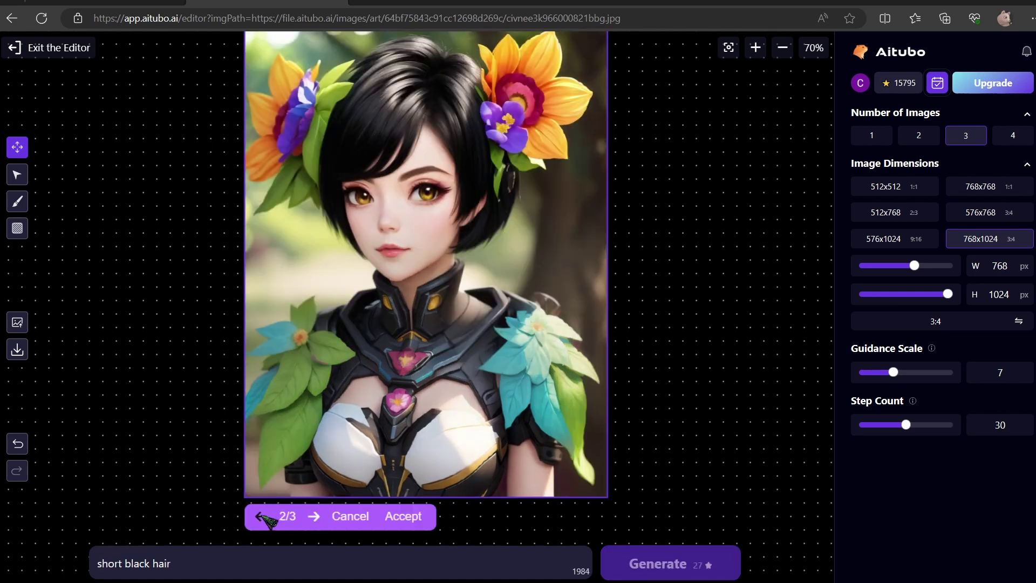
click(264, 517)
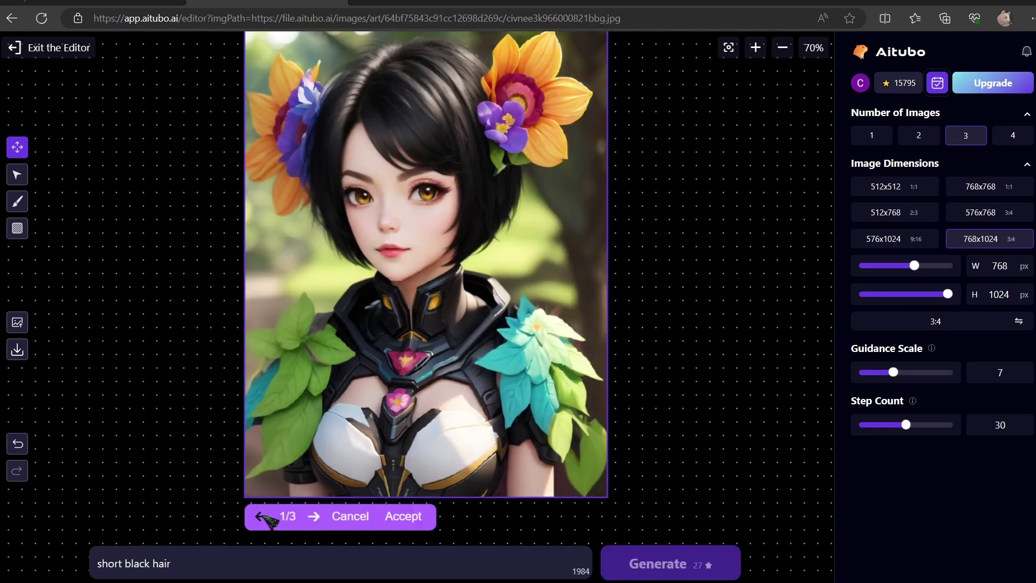
click(317, 524)
click(403, 516)
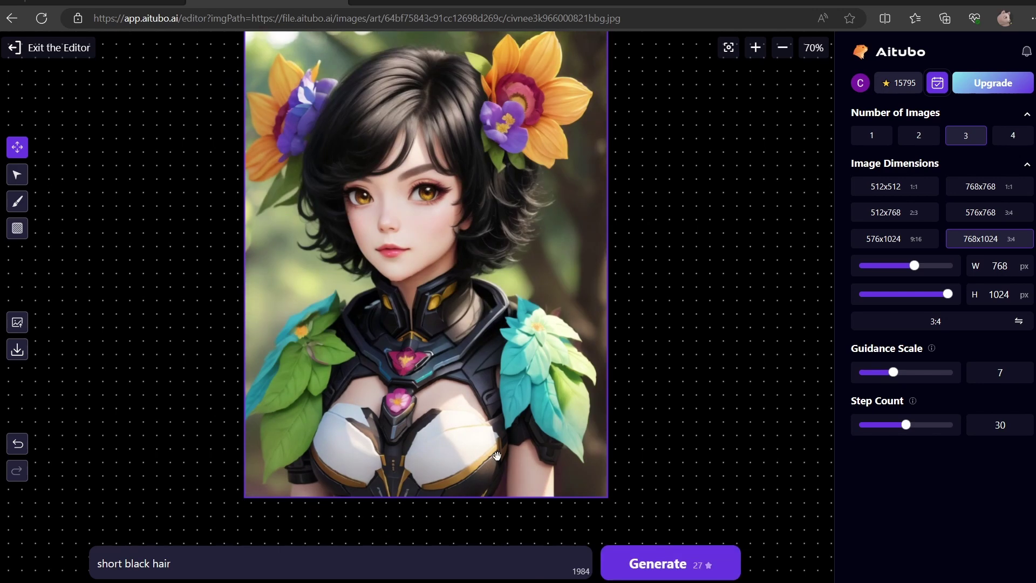
Mask the area above the head, generate 'horns', and keep the straight golden horns
click(17, 201)
mouse_move(517, 148)
mouse_down()
mouse_move(517, 100)
mouse_move(486, 51)
mouse_move(497, 141)
mouse_up()
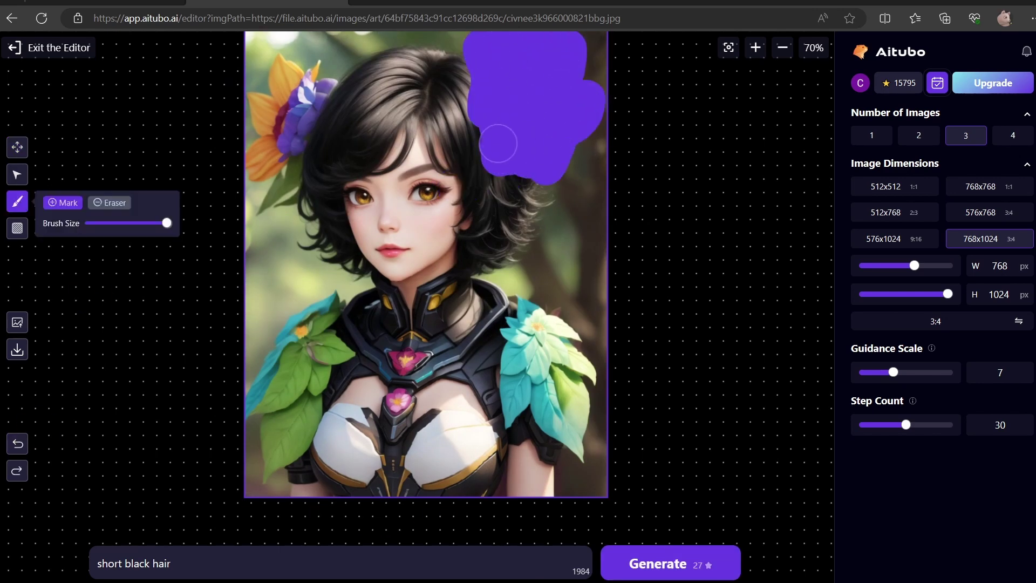
mouse_move(303, 76)
mouse_down()
mouse_move(303, 140)
mouse_move(270, 85)
mouse_move(329, 81)
mouse_up()
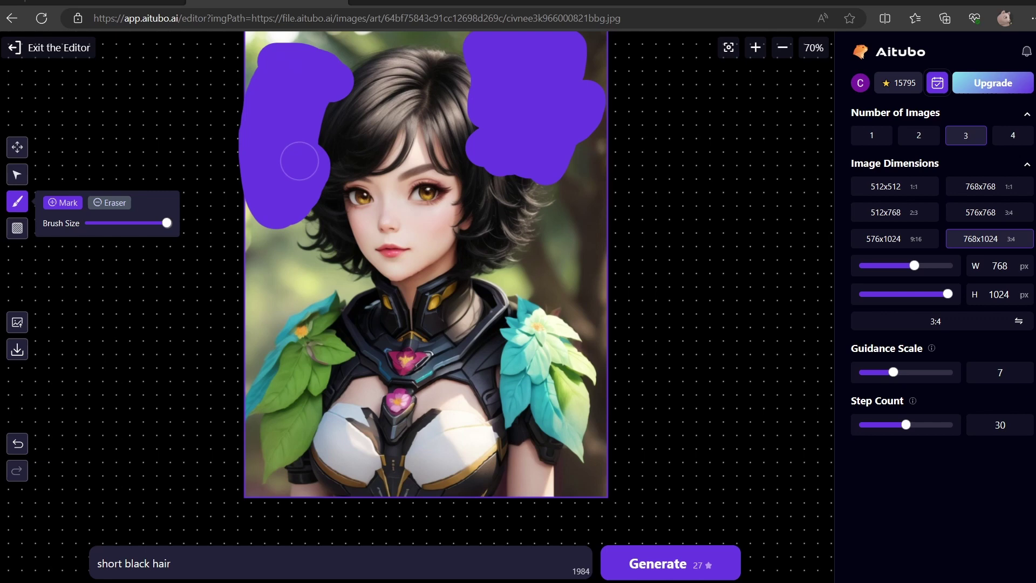
drag(216, 561, 69, 542)
text(horns)
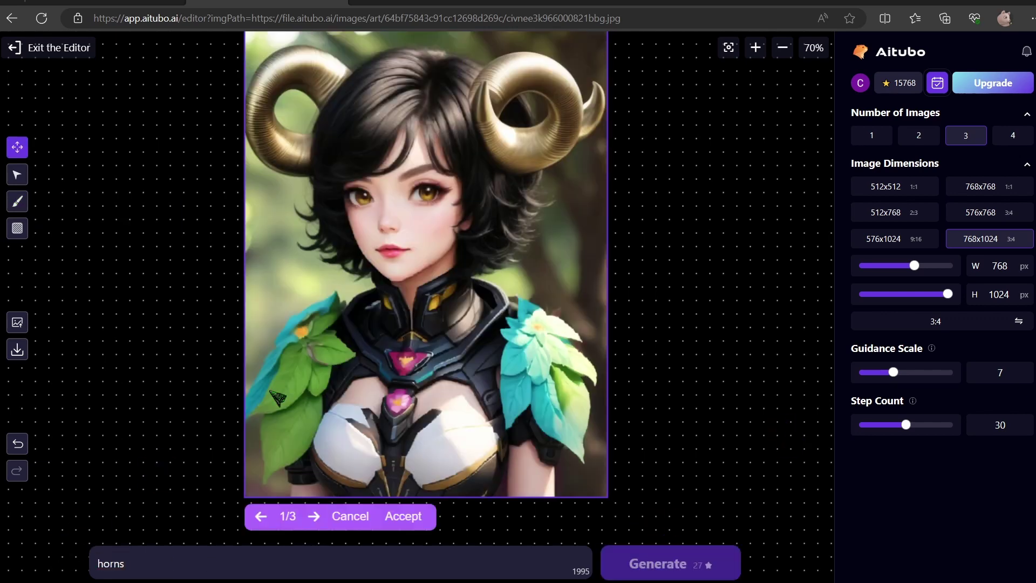
click(315, 516)
click(315, 516)
click(315, 517)
click(315, 517)
click(403, 516)
Mask the chest and whole outfit and enter the prompt 'red devil outfit'
click(18, 201)
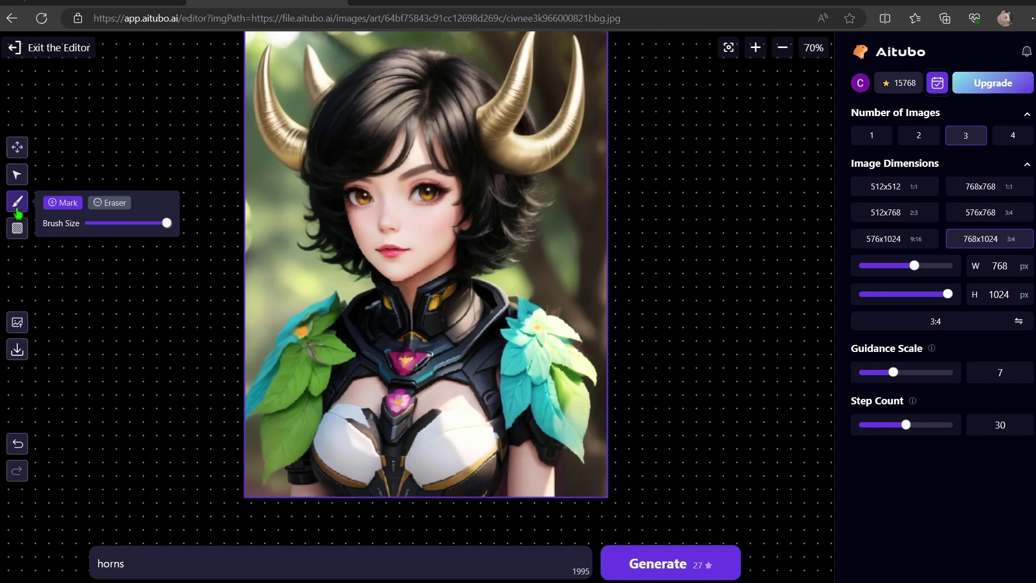
mouse_move(526, 292)
mouse_down()
mouse_move(348, 286)
mouse_move(225, 339)
mouse_move(545, 291)
mouse_move(575, 377)
mouse_move(379, 398)
mouse_move(279, 464)
mouse_move(261, 423)
mouse_up()
text(red devil outfit)
drag(582, 462, 439, 296)
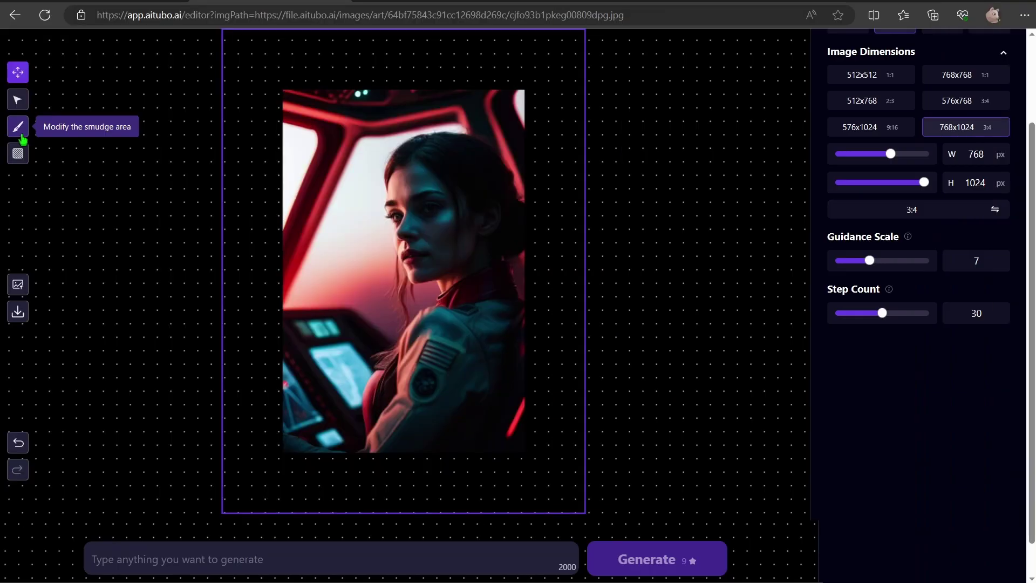
Switch to the Image Matting tool to remove the cockpit portrait's background
click(19, 155)
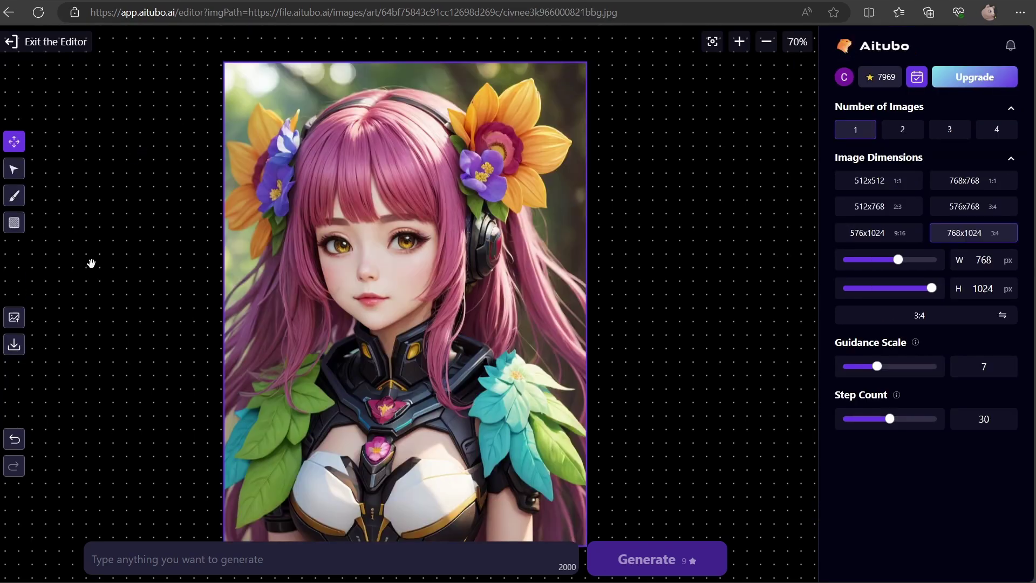
Outpaint forest scenery on the character's left side and keep the second variant
scroll(91, 263, down, 1)
click(14, 169)
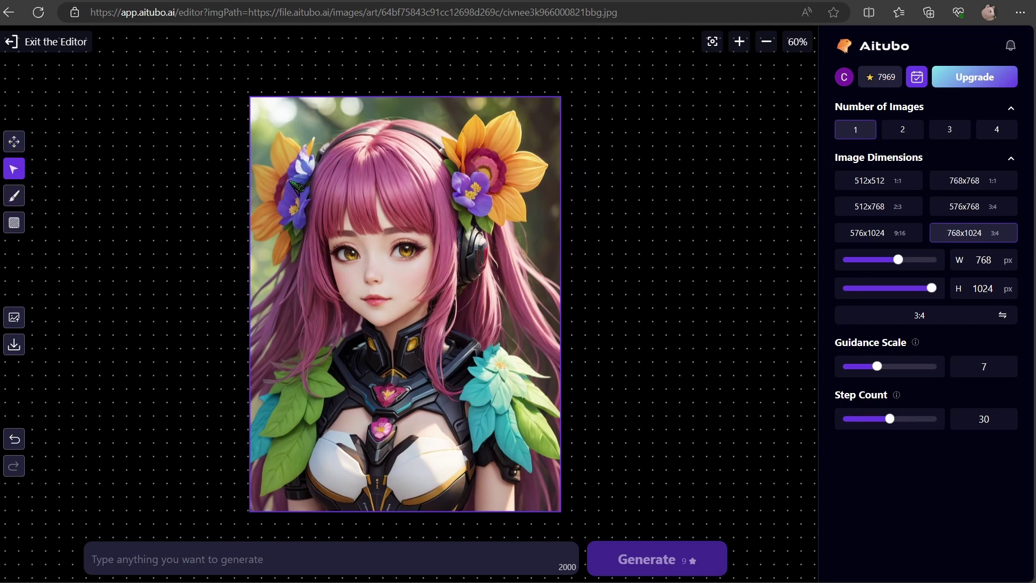
drag(255, 205, 222, 201)
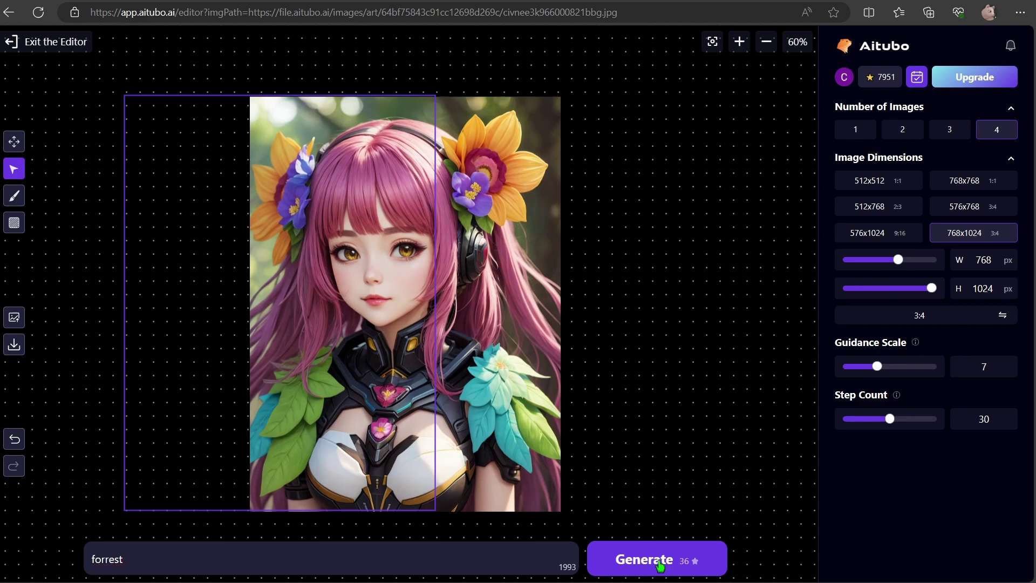
click(659, 561)
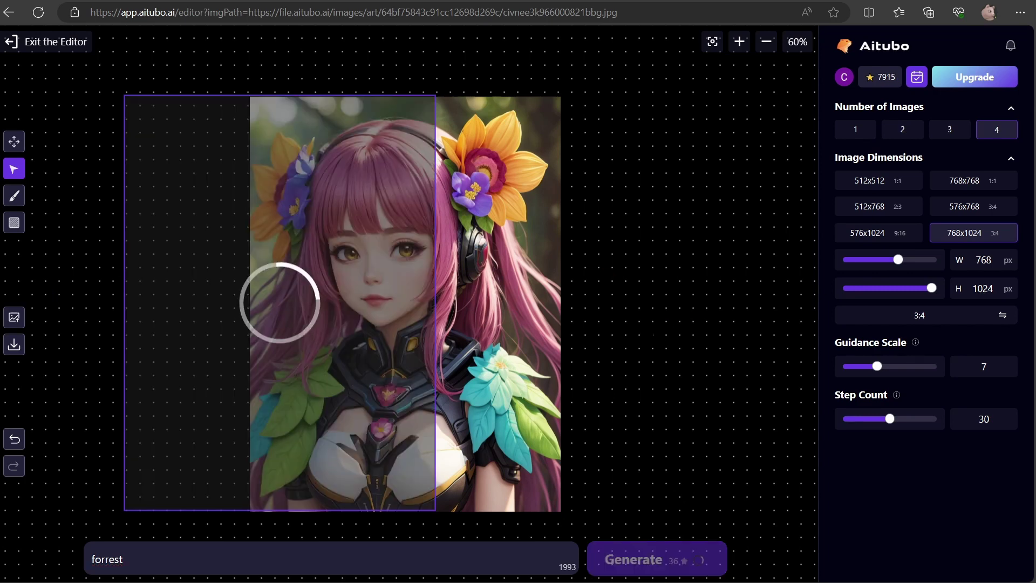
click(190, 528)
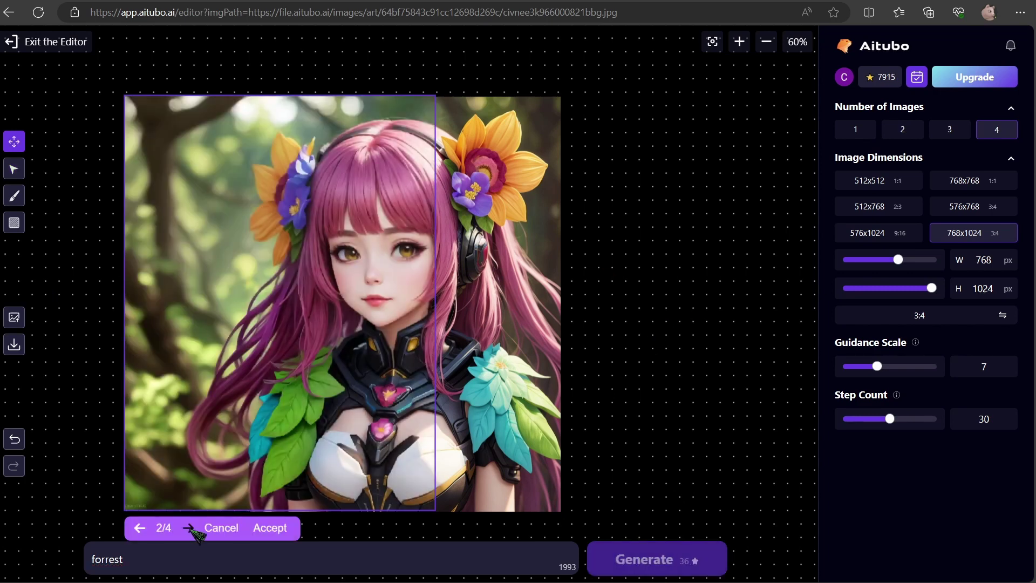
click(190, 527)
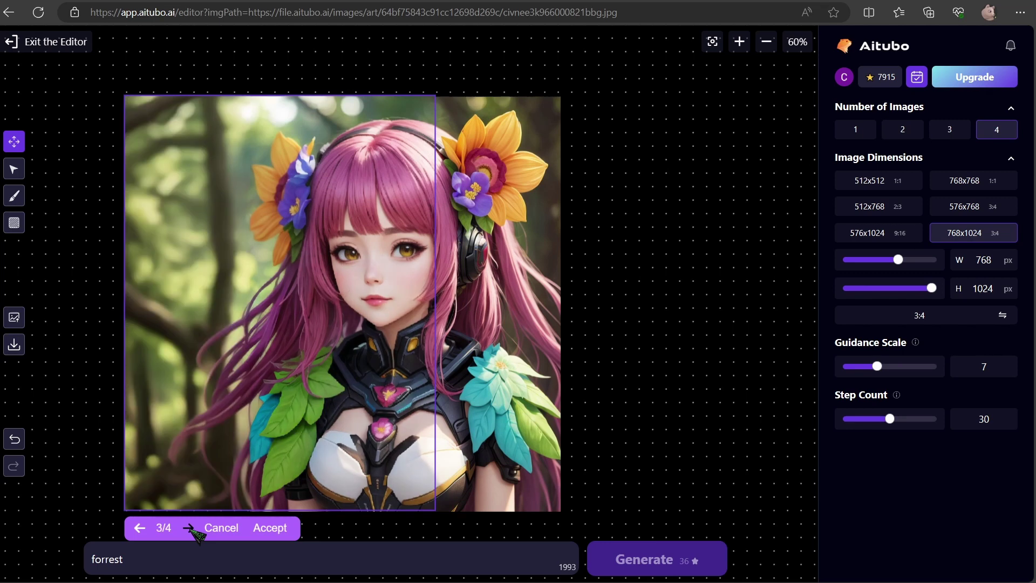
click(190, 528)
click(190, 527)
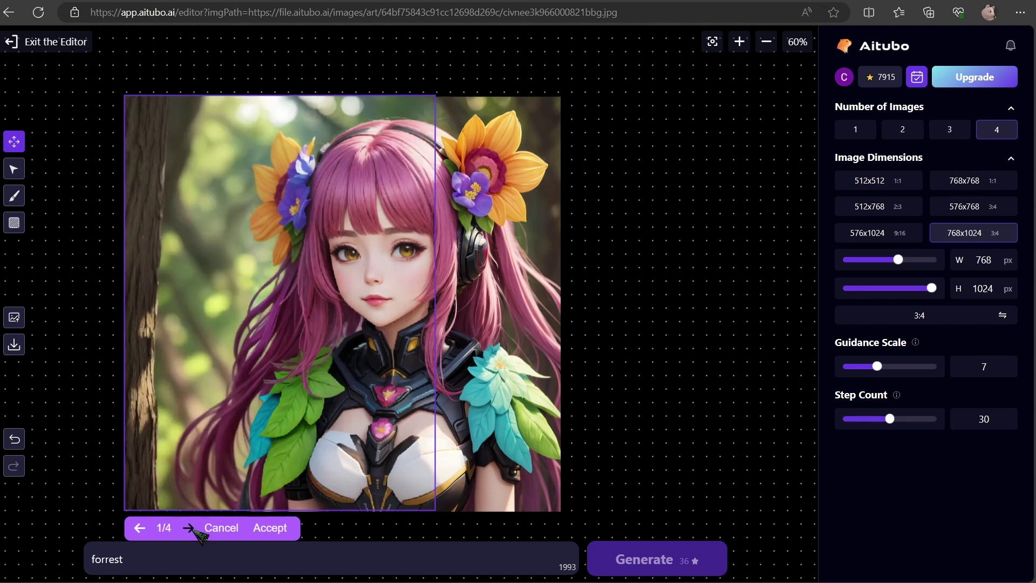
click(190, 528)
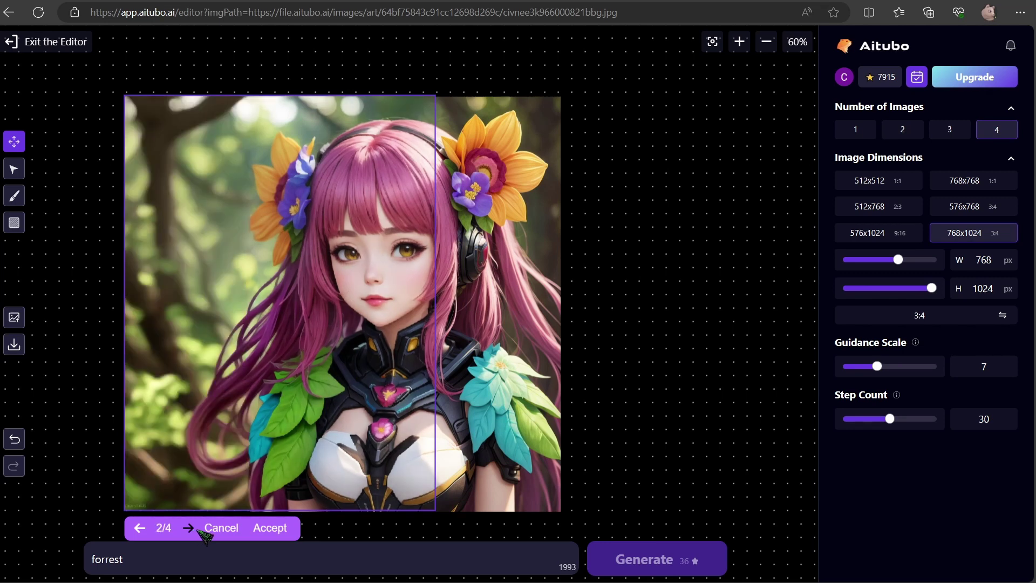
click(267, 528)
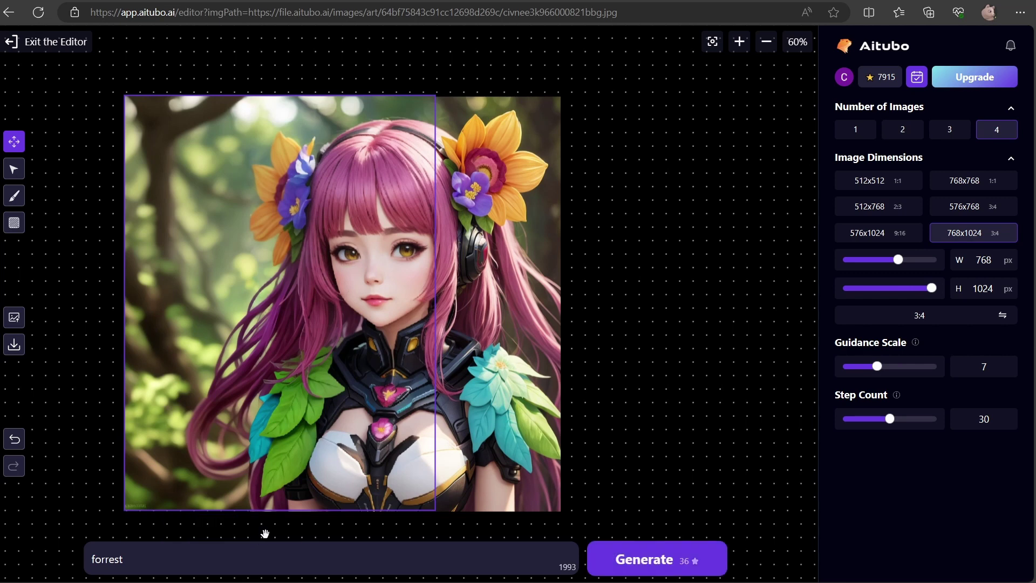
Outpaint forest on the right side and keep the fourth result
click(556, 225)
click(411, 527)
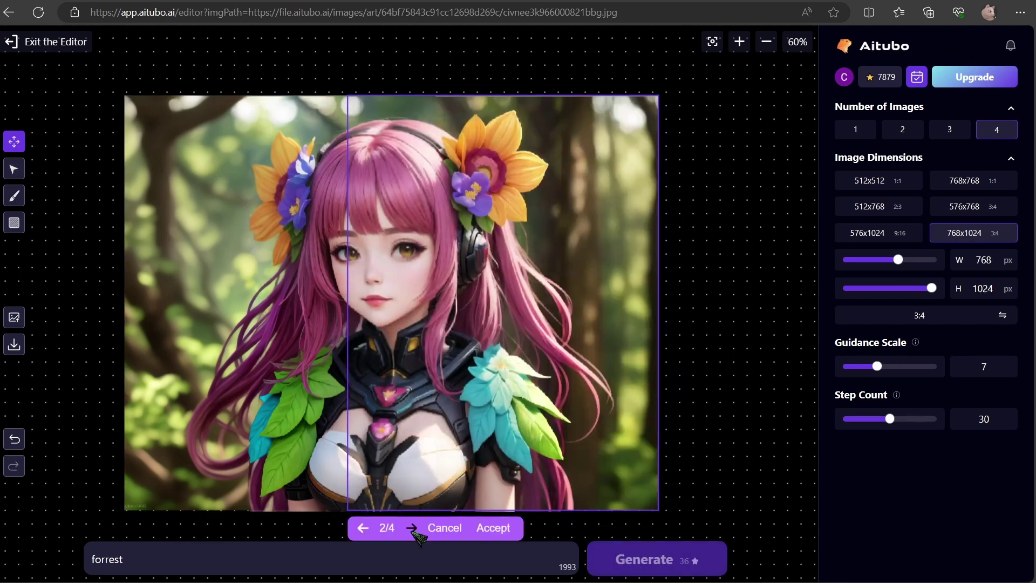
click(412, 527)
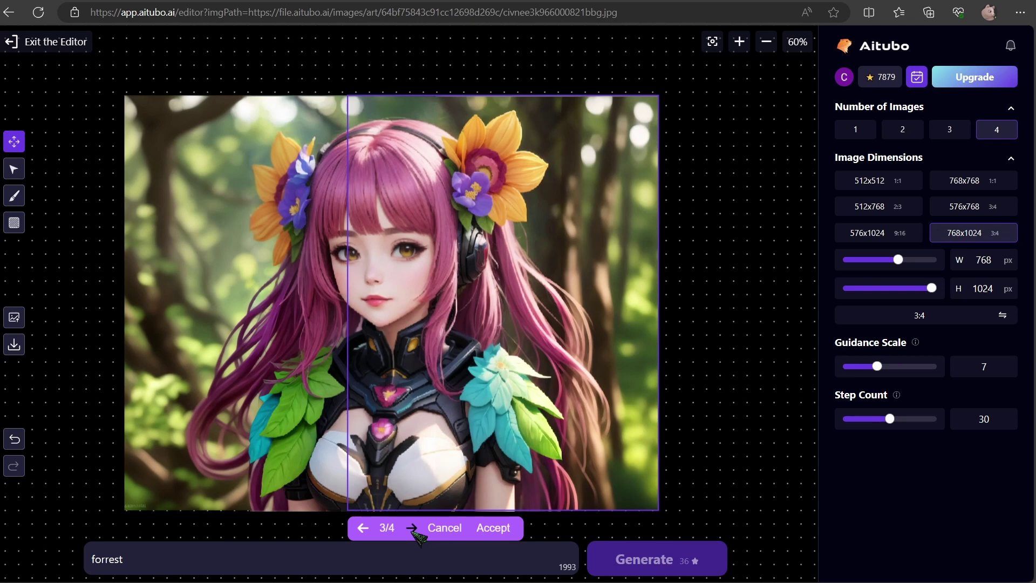
click(411, 528)
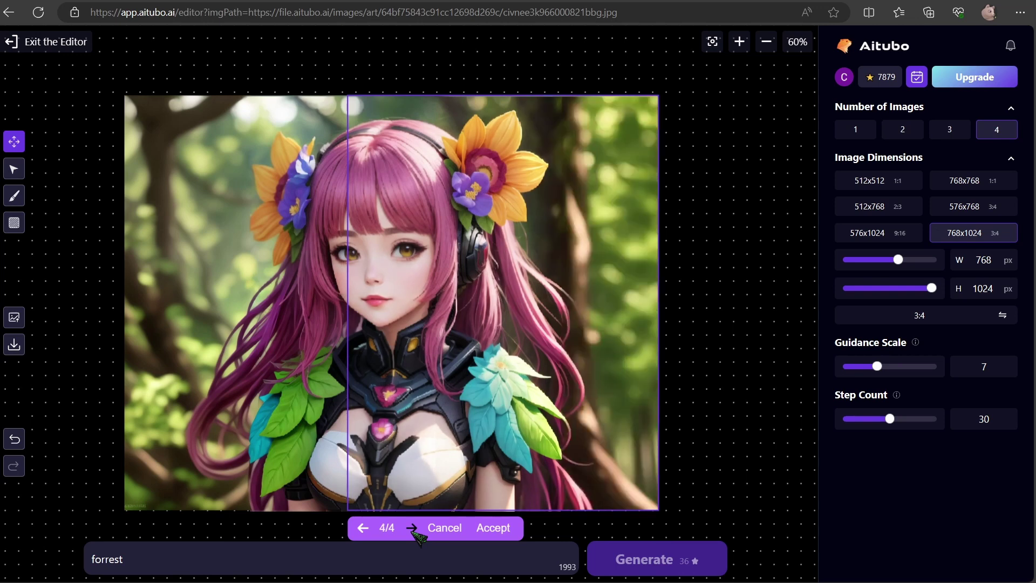
click(493, 528)
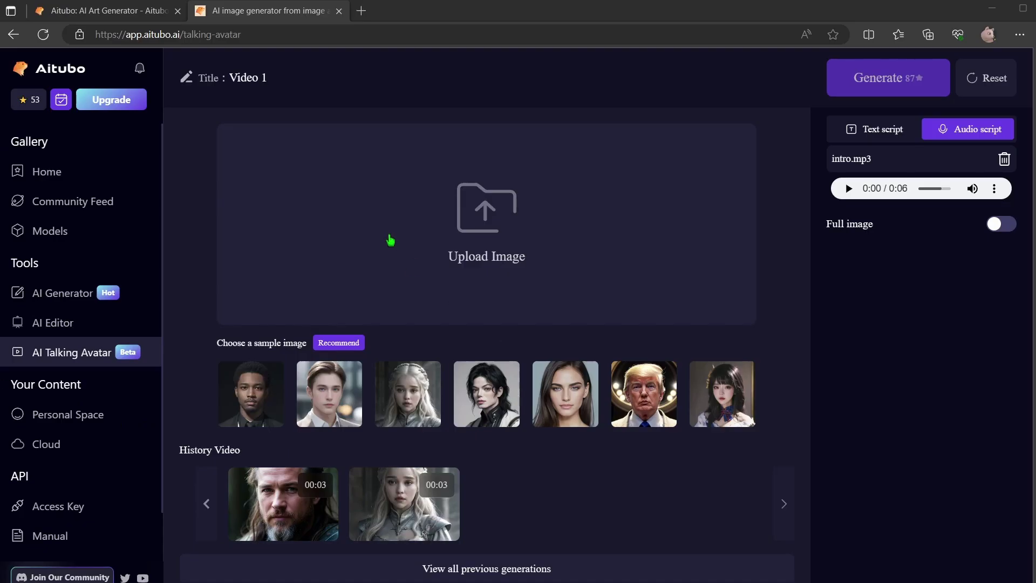
Upload the 00000-2975097977.png portrait as the avatar image, then reset it
click(515, 215)
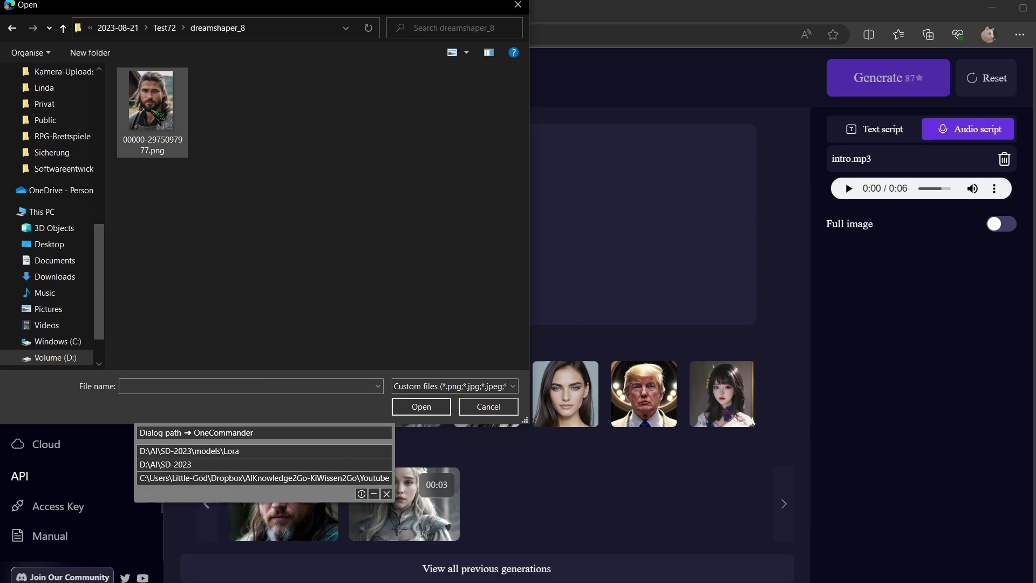
click(151, 110)
double_click(158, 114)
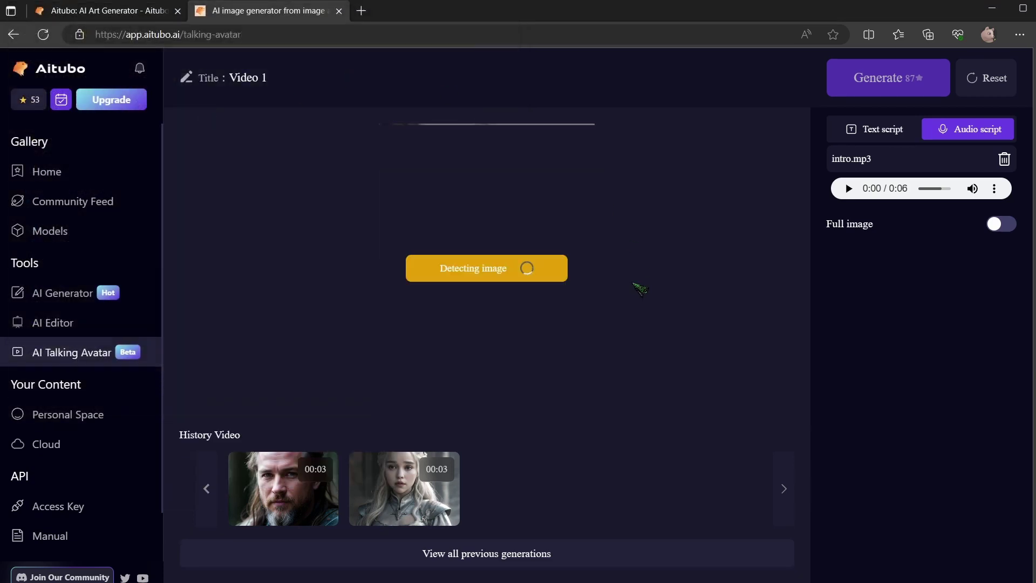
click(986, 78)
Load intro.mp3 from Downloads as the avatar's voice
click(967, 196)
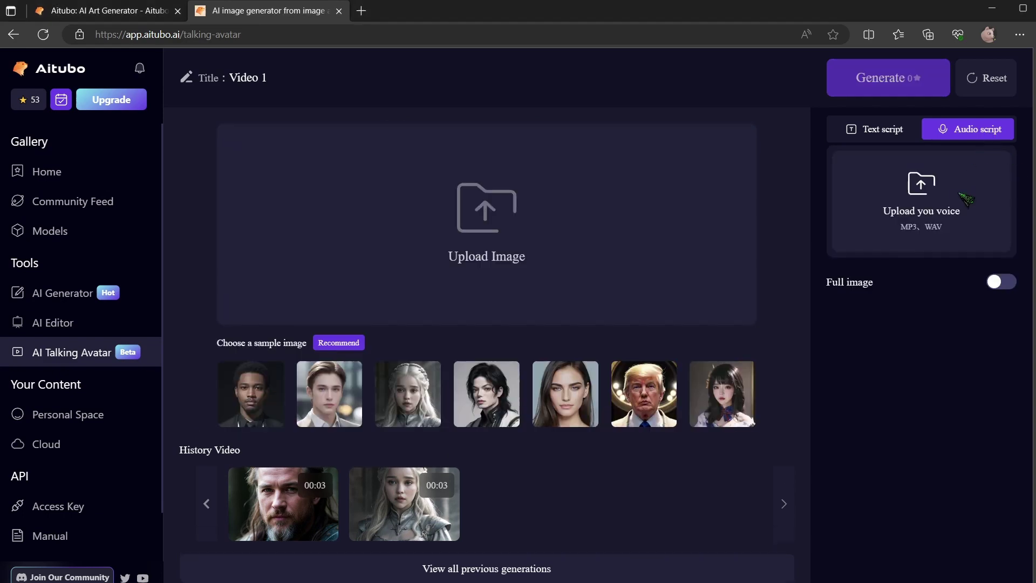
scroll(68, 114, up, 5)
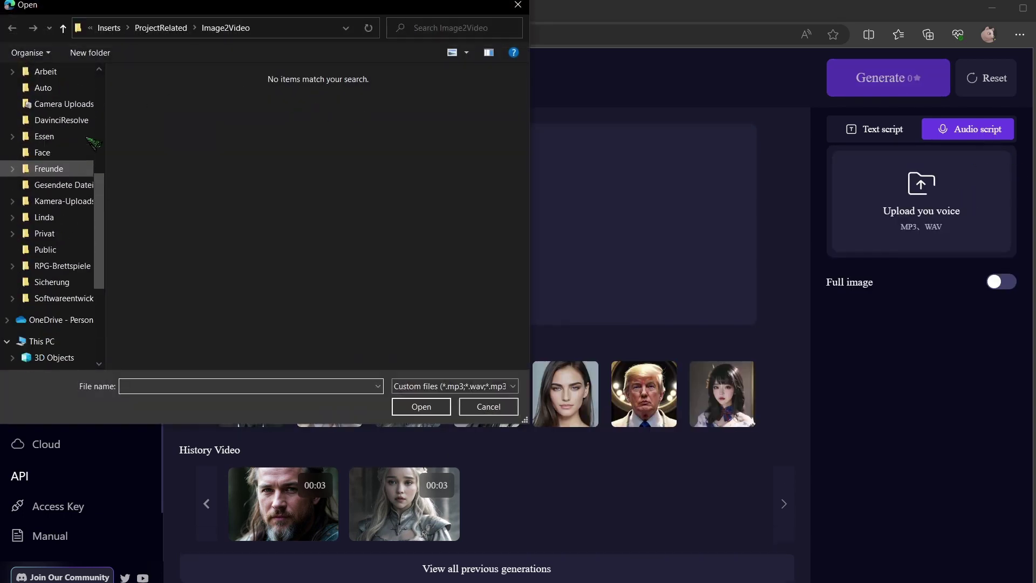
scroll(69, 112, up, 3)
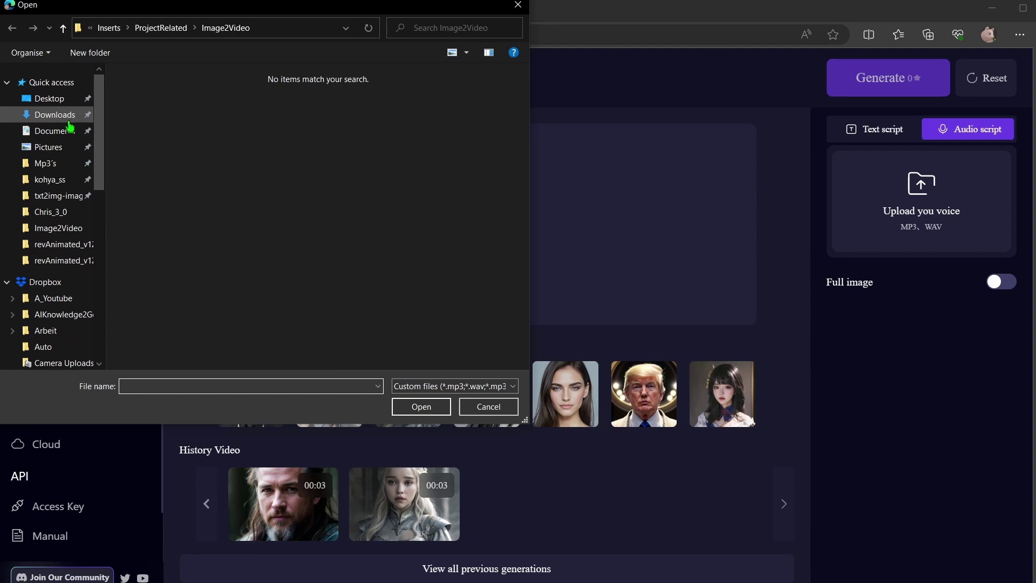
click(69, 120)
double_click(286, 96)
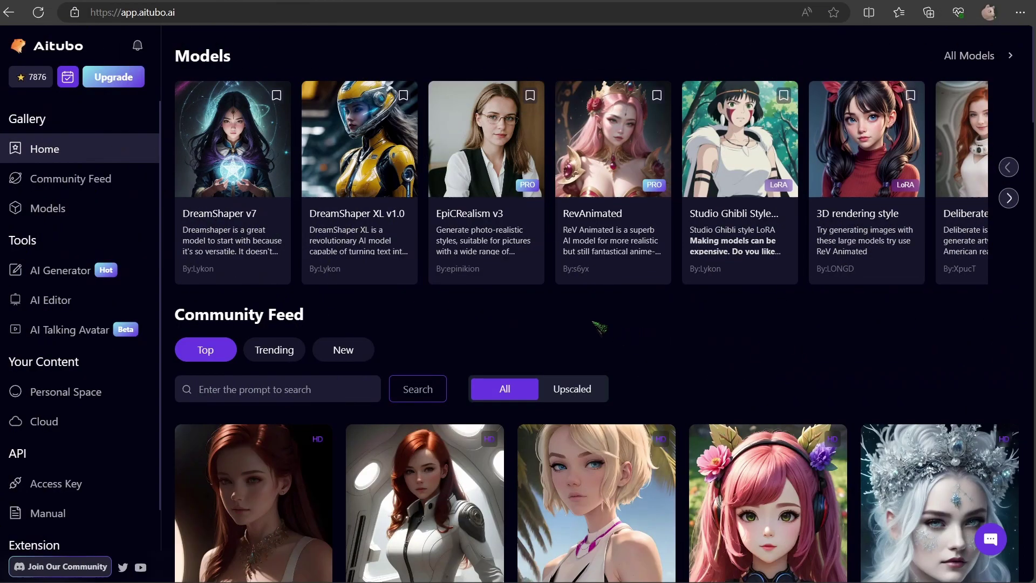
Scroll through the Community Feed's Trending images and open a portrait's generation details
click(76, 178)
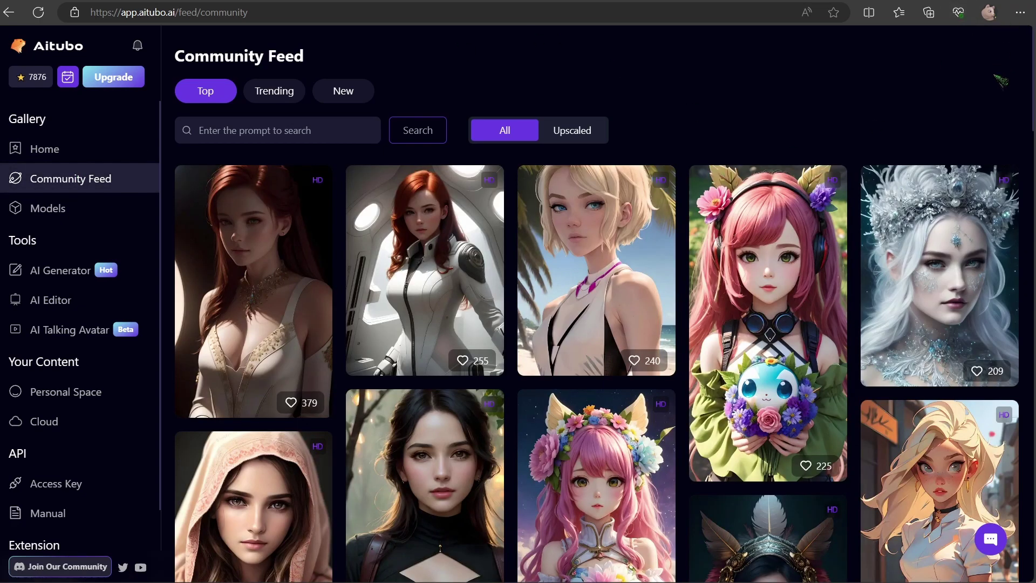
click(341, 97)
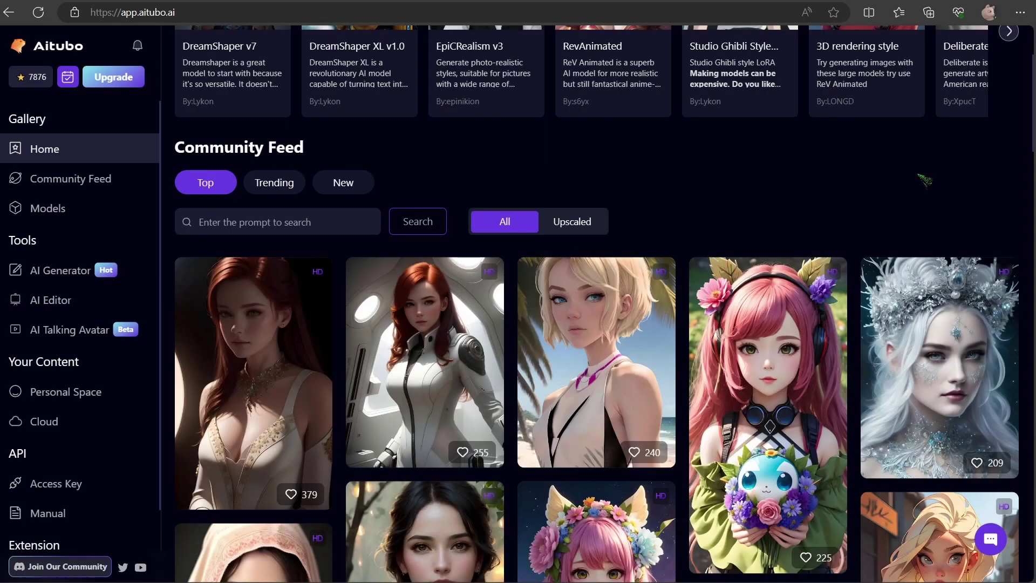
scroll(929, 296, down, 5)
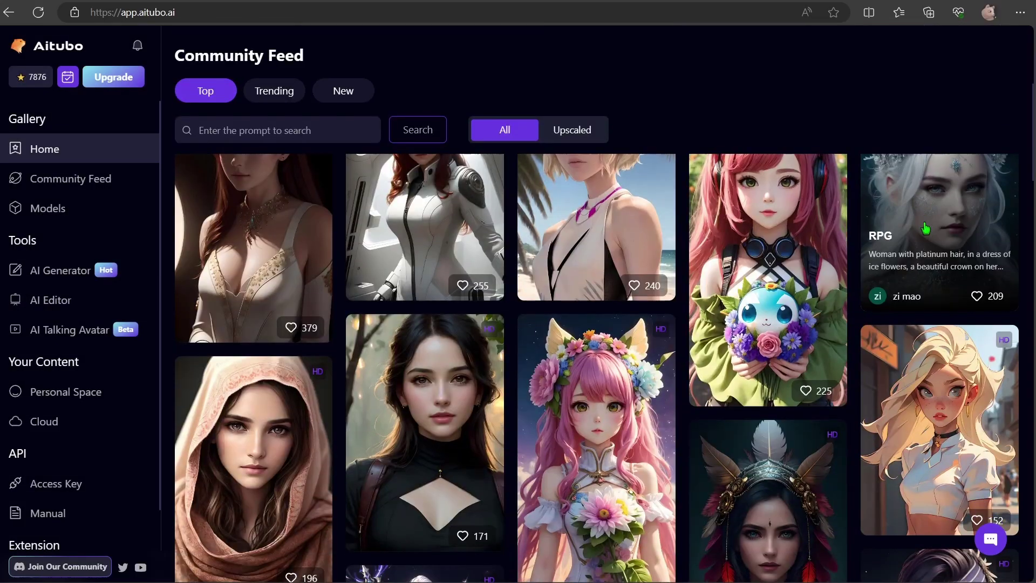
scroll(929, 297, down, 15)
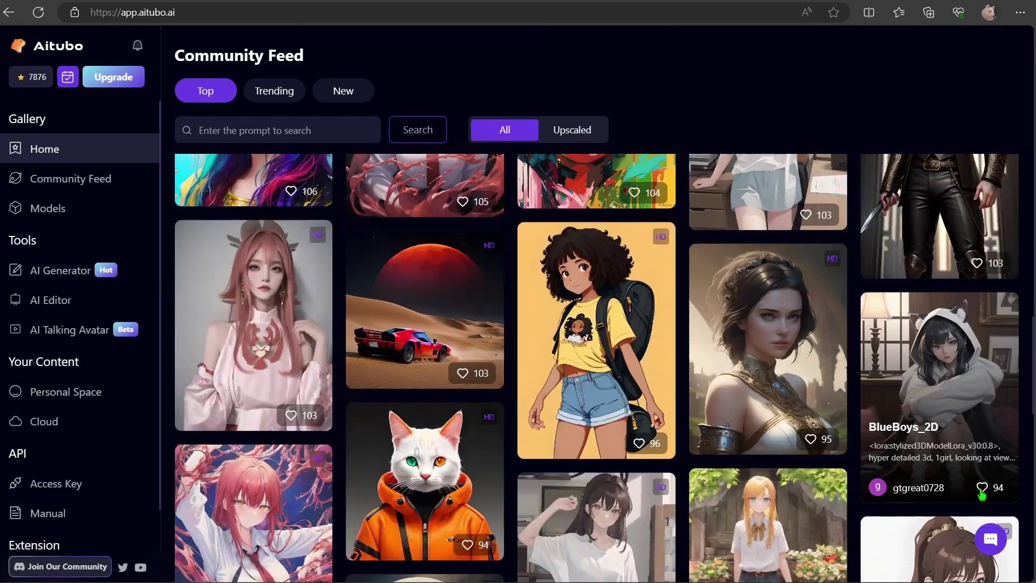
scroll(967, 489, down, 10)
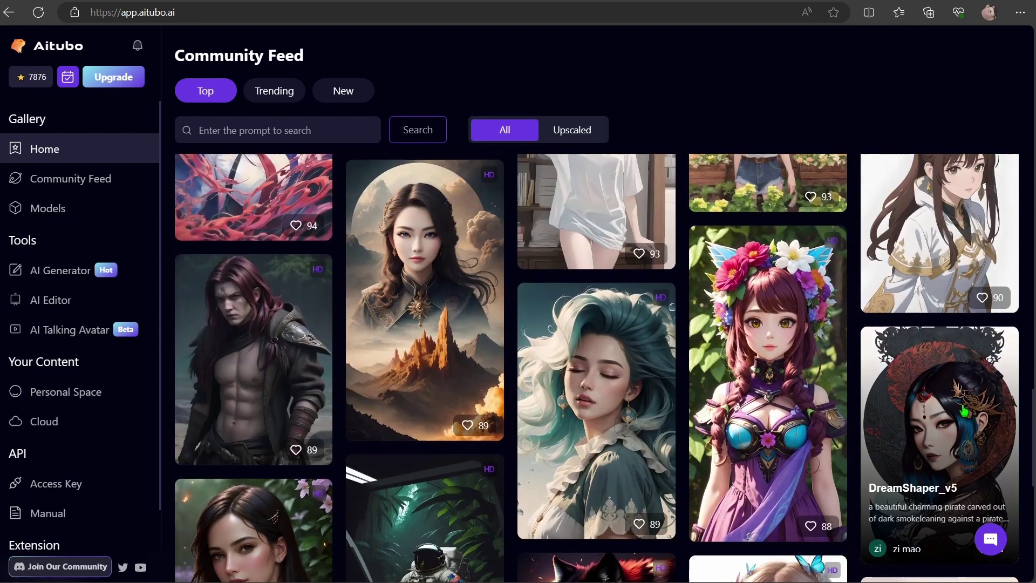
scroll(998, 442, down, 10)
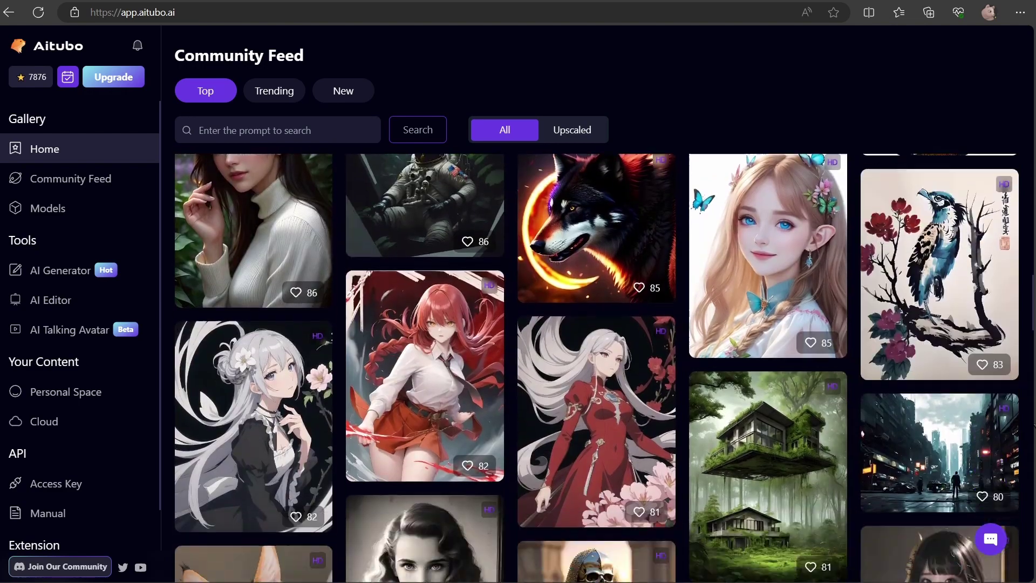
scroll(1029, 427, down, 10)
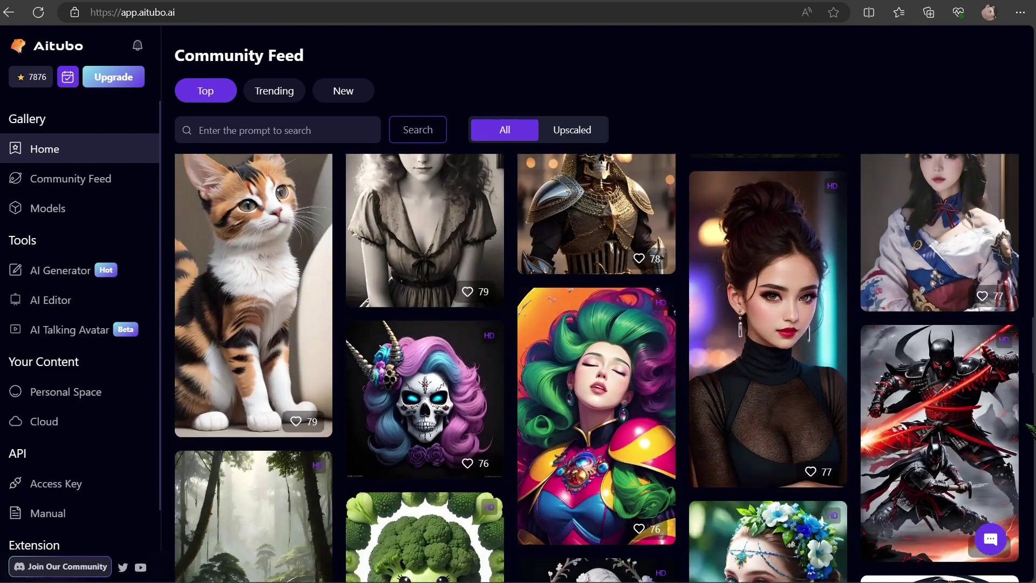
scroll(1014, 378, down, 10)
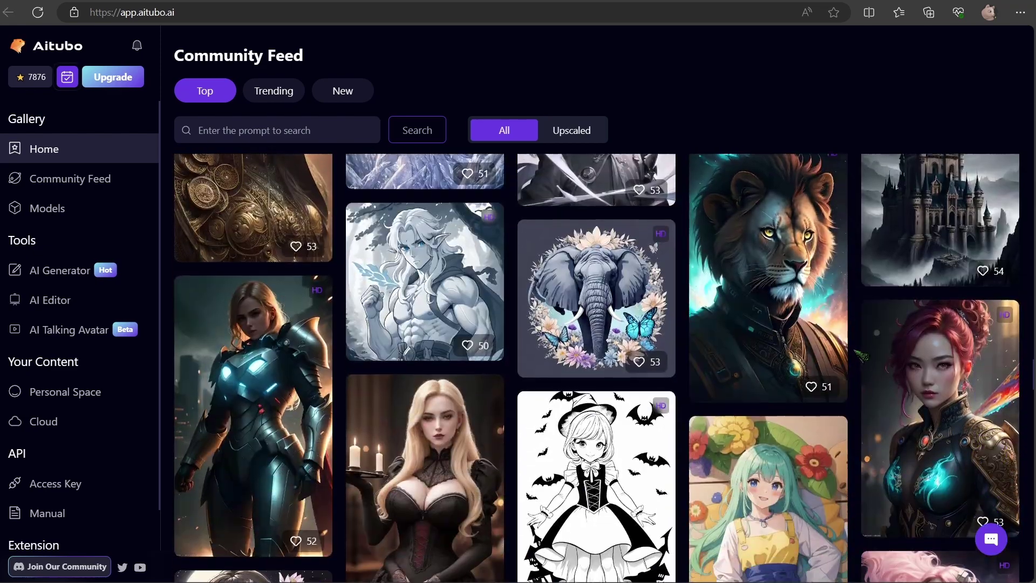
scroll(979, 227, down, 6)
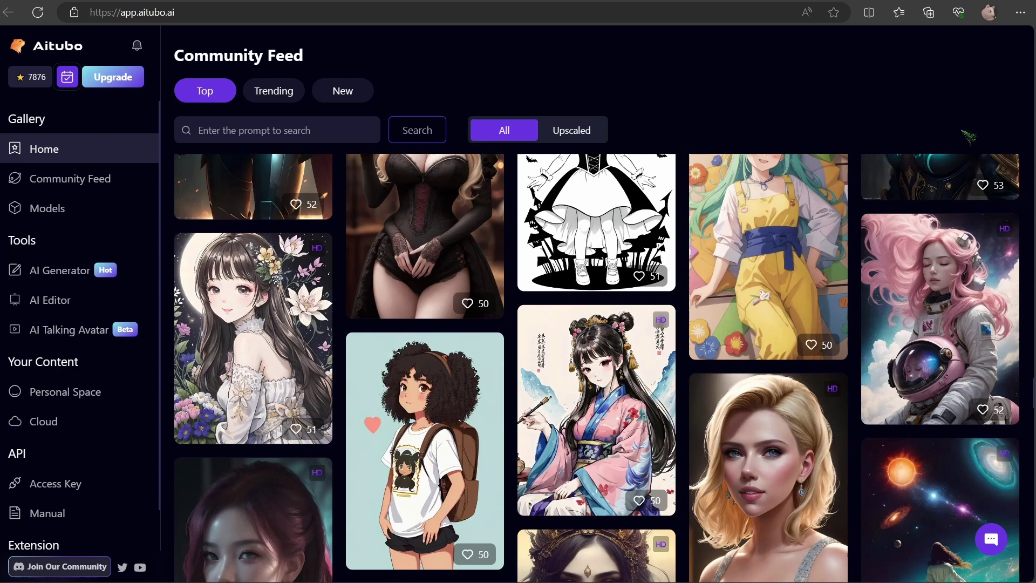
scroll(955, 216, down, 5)
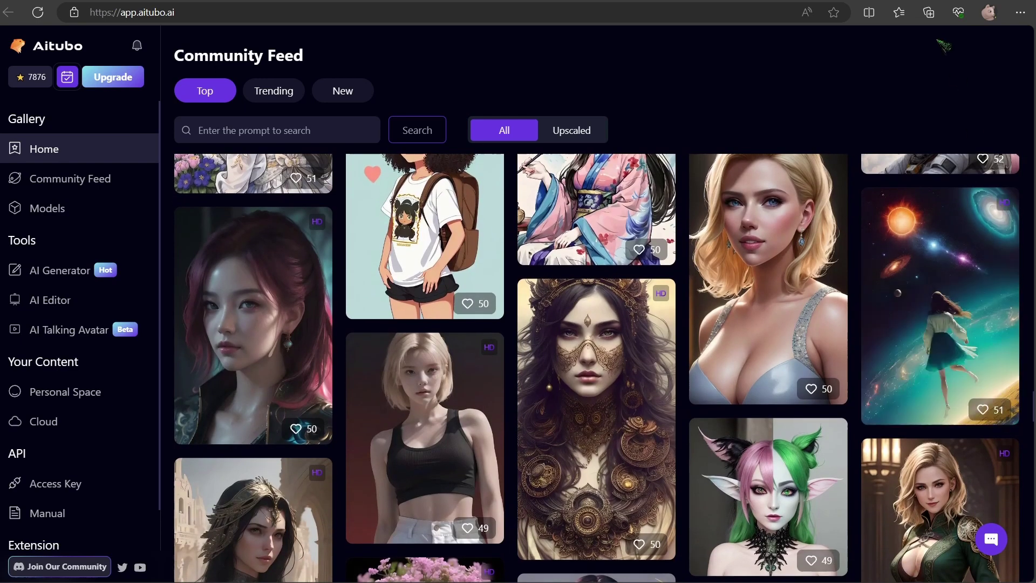
click(768, 278)
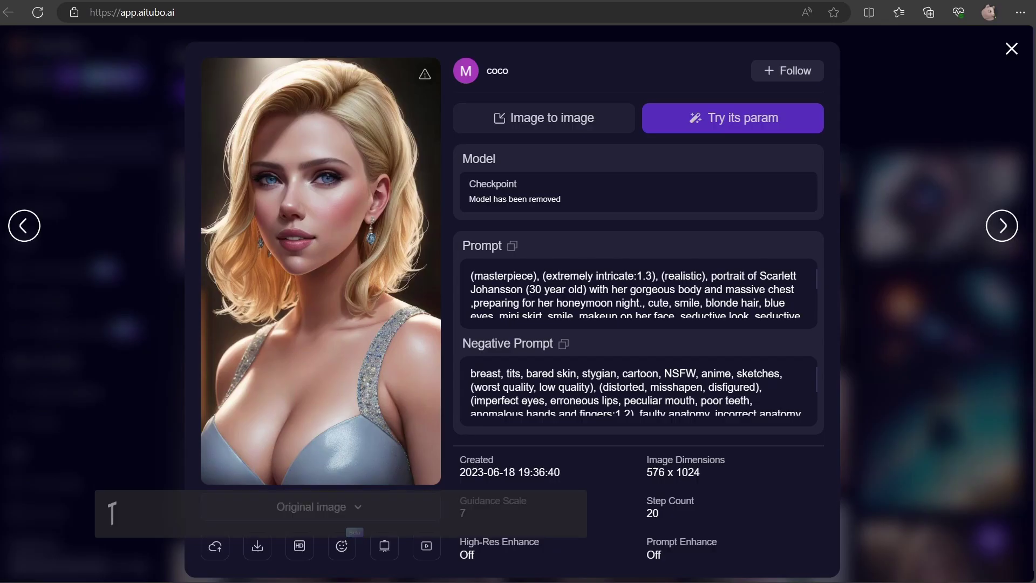